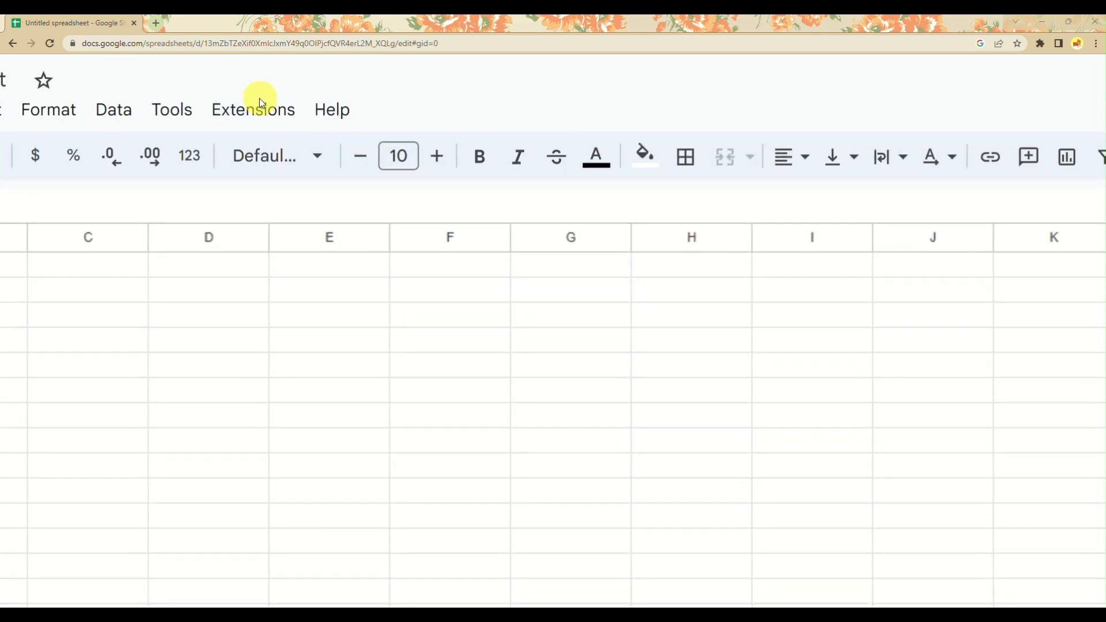
Open the Google Workspace Marketplace via Extensions > Add-ons > Get add-ons and browse the Sheets add-ons.
left_click(263, 108)
mouse_move(268, 175)
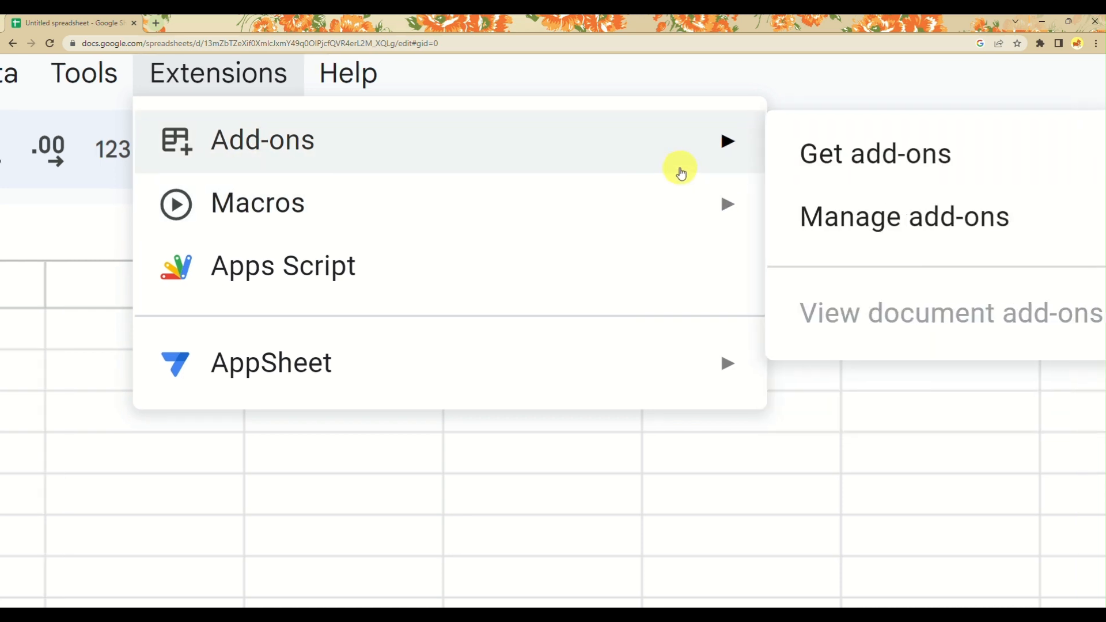
left_click(869, 175)
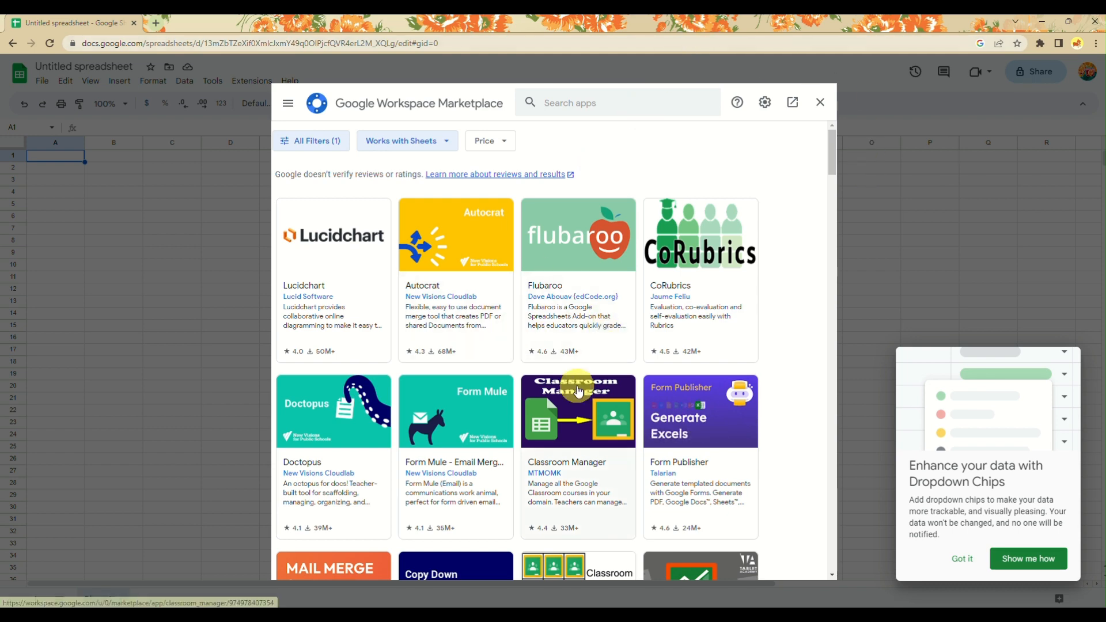
scroll(553, 369, "down", 5)
scroll(574, 382, "up", 4)
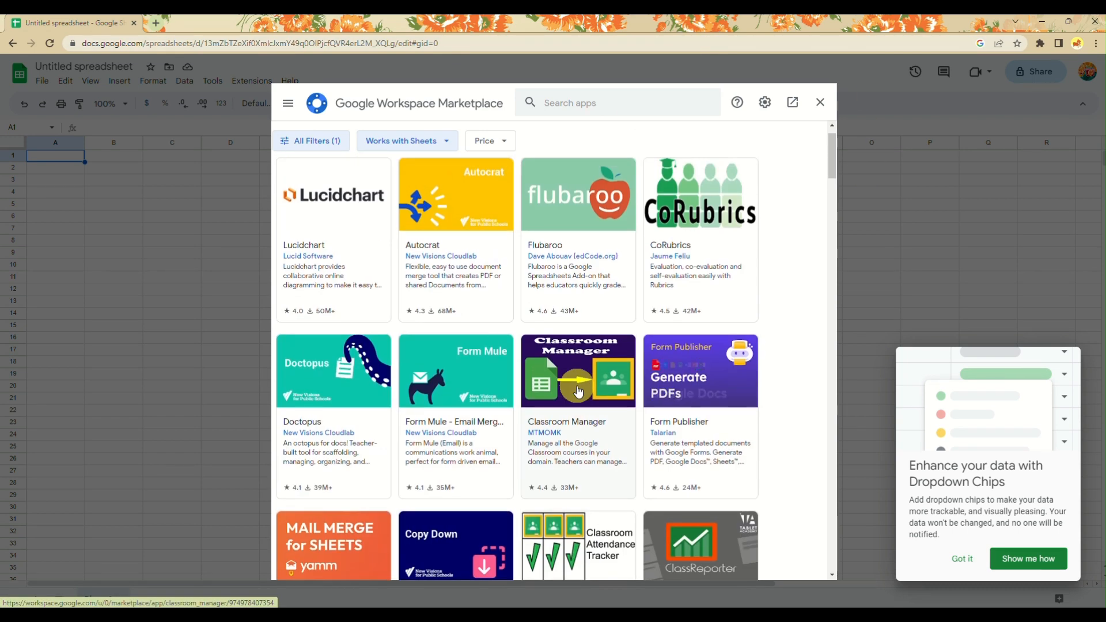
scroll(580, 392, "down", 5)
scroll(579, 392, "down", 5)
scroll(580, 391, "up", 4)
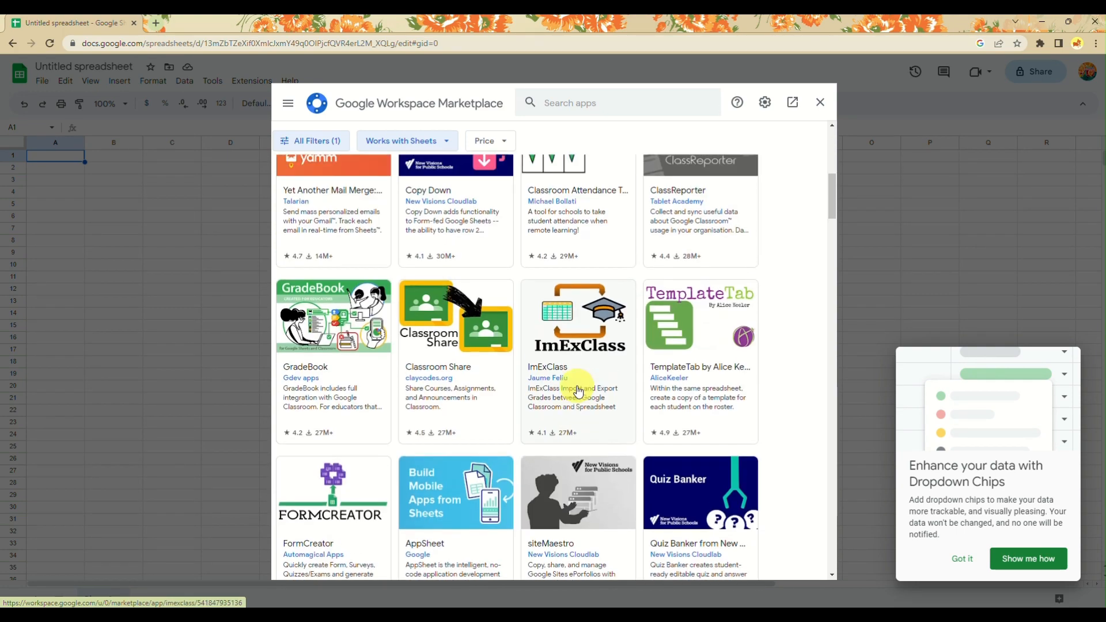
scroll(580, 392, "up", 5)
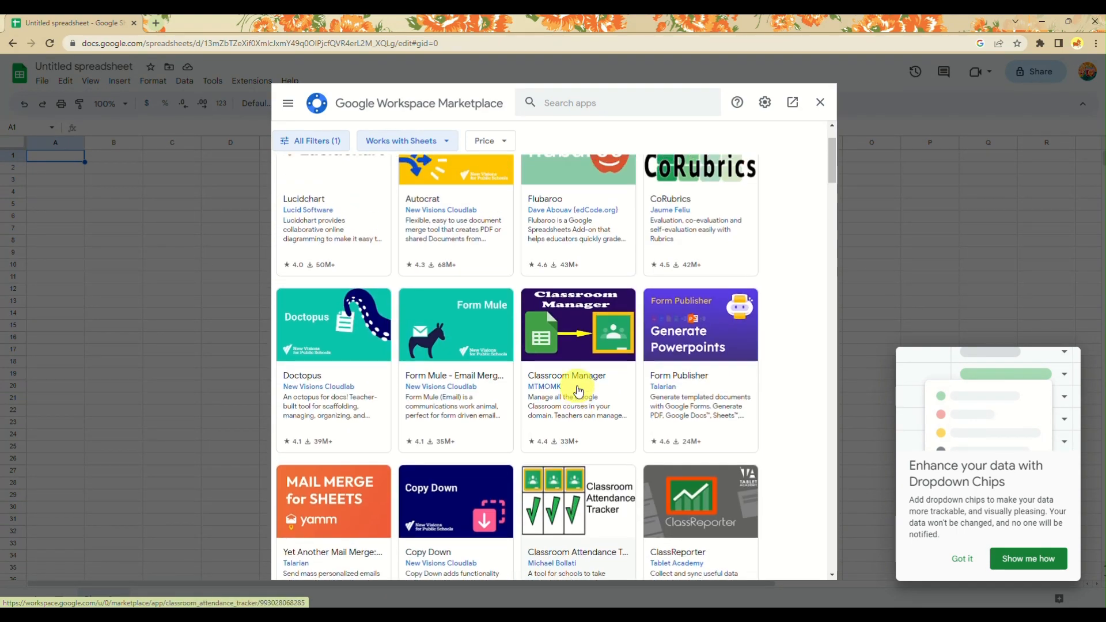
scroll(579, 392, "up", 2)
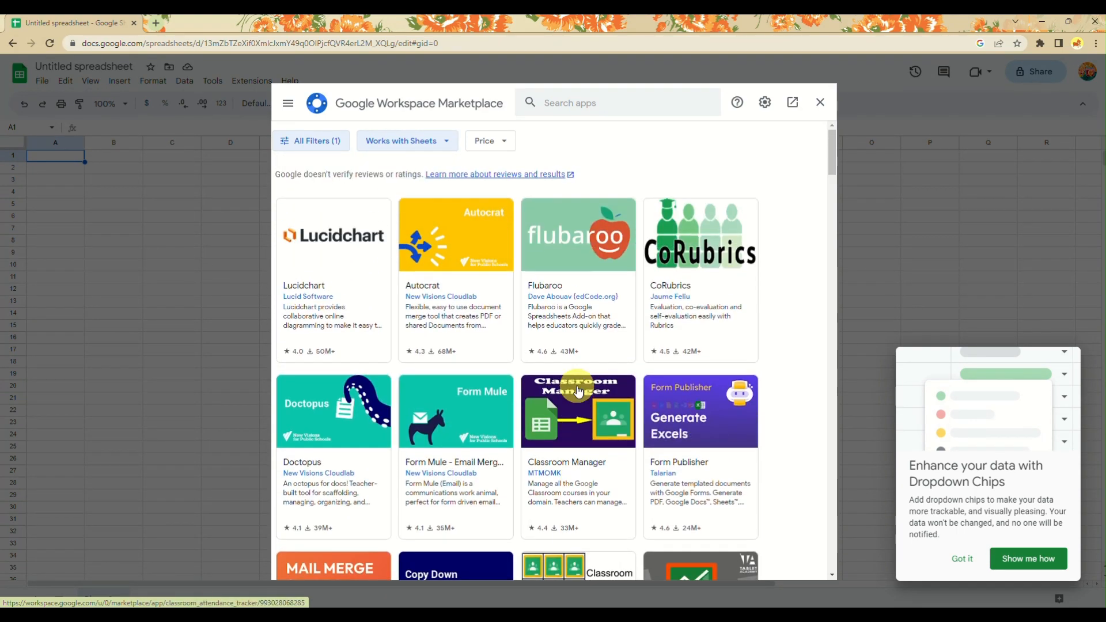
Search the Marketplace for 'chat gpt' and open the GPT for Sheets and Docs by Talarian listing.
left_click(568, 102)
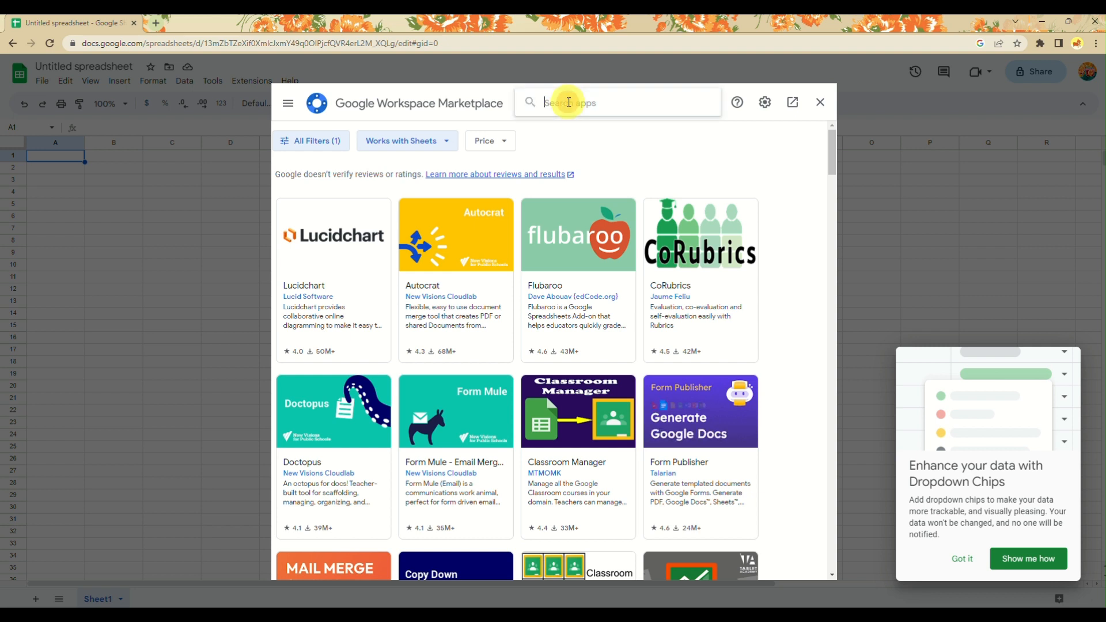
type("ch")
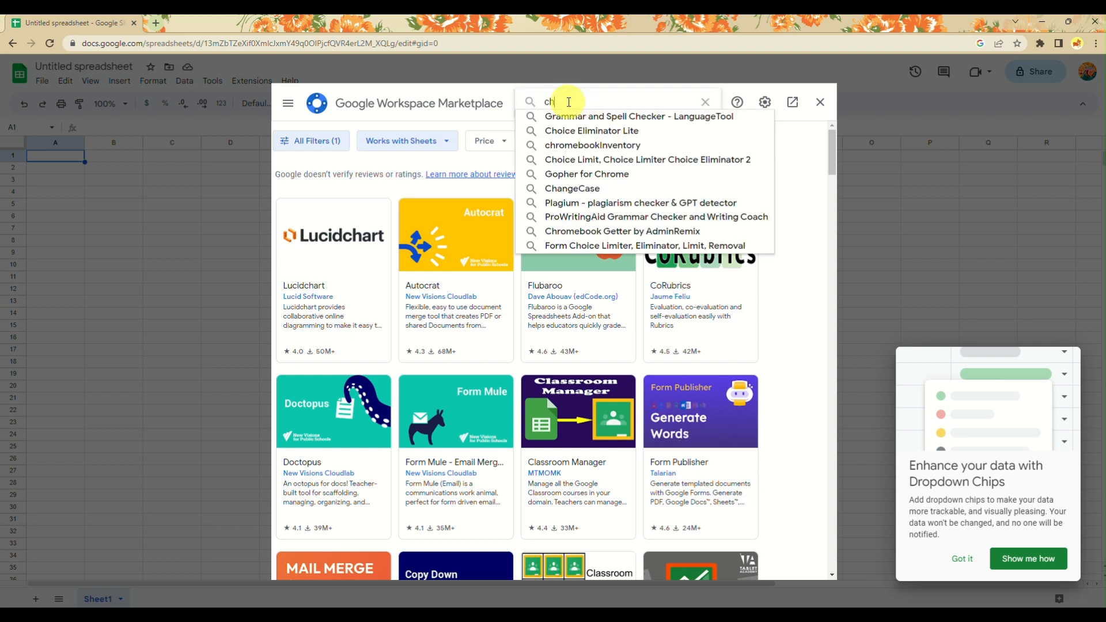
type("at gpt")
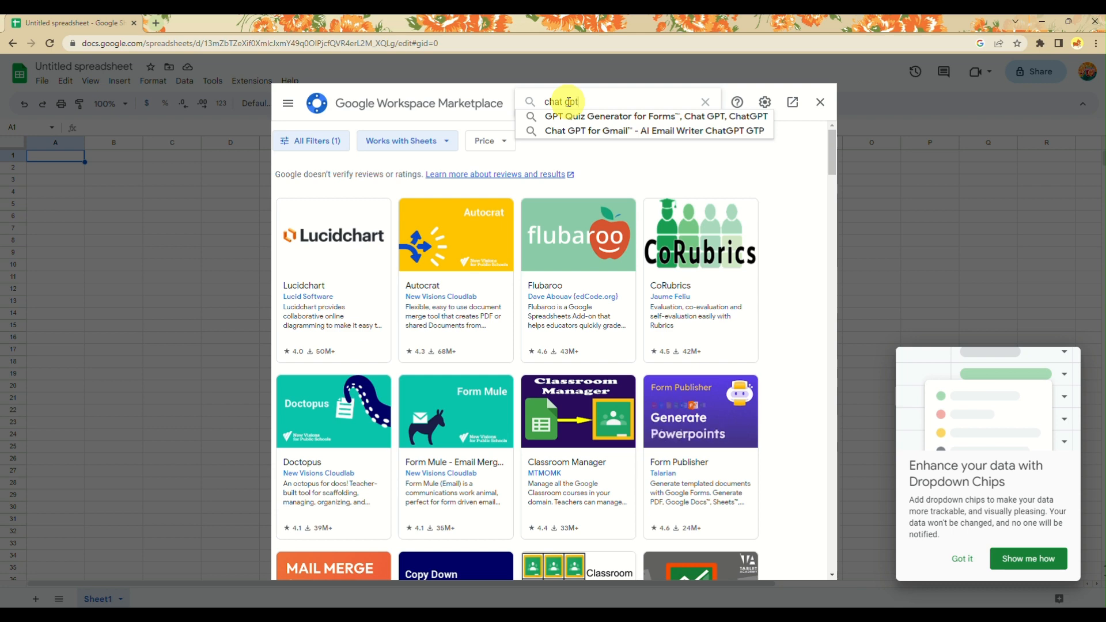
key("Return")
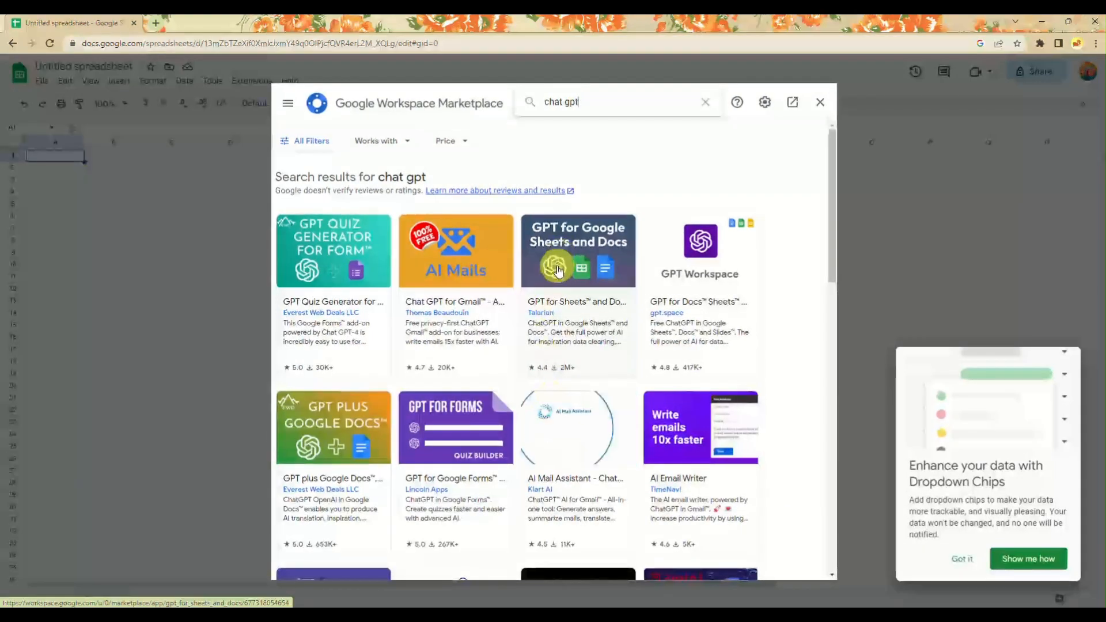
left_click(557, 266)
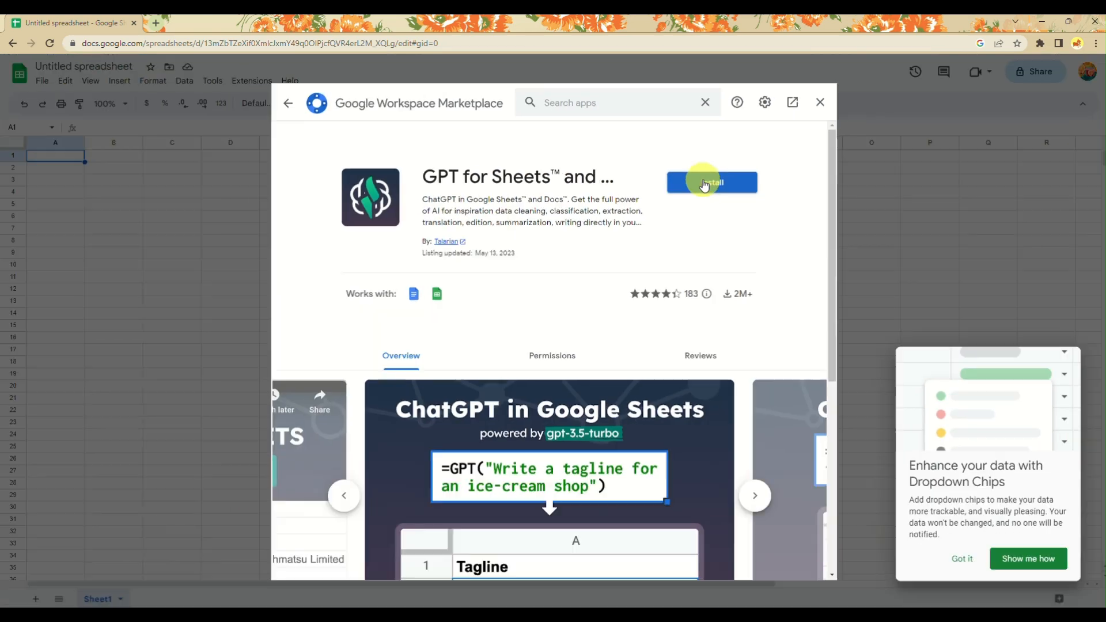
Install GPT for Sheets and Docs with another Google account and allow access, ending in Error 400.
left_click(704, 183)
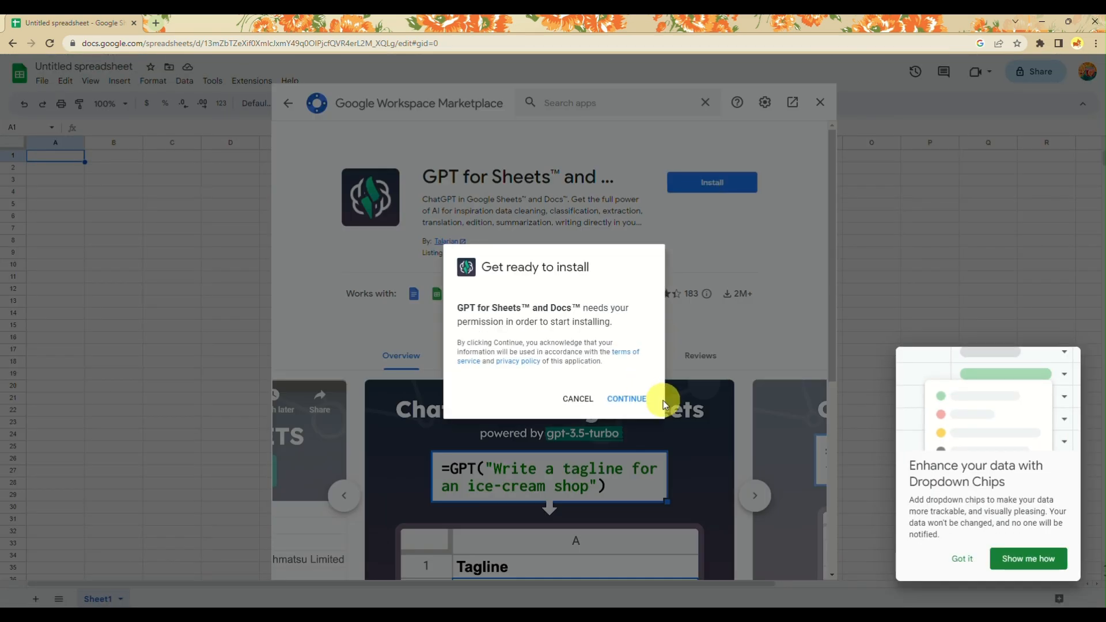
left_click(634, 402)
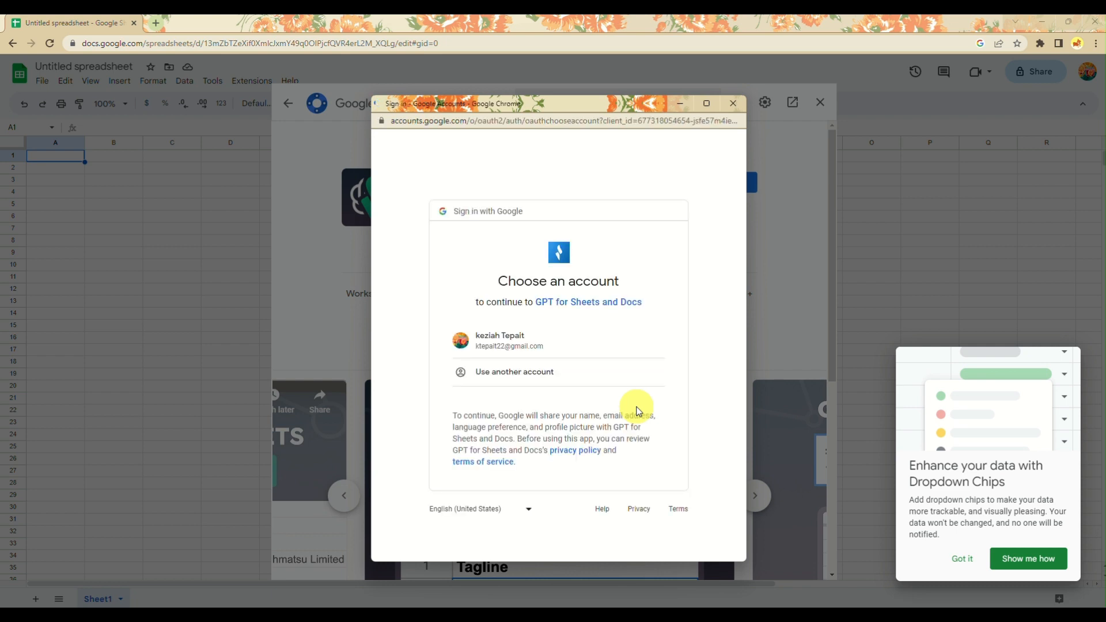
left_click(560, 383)
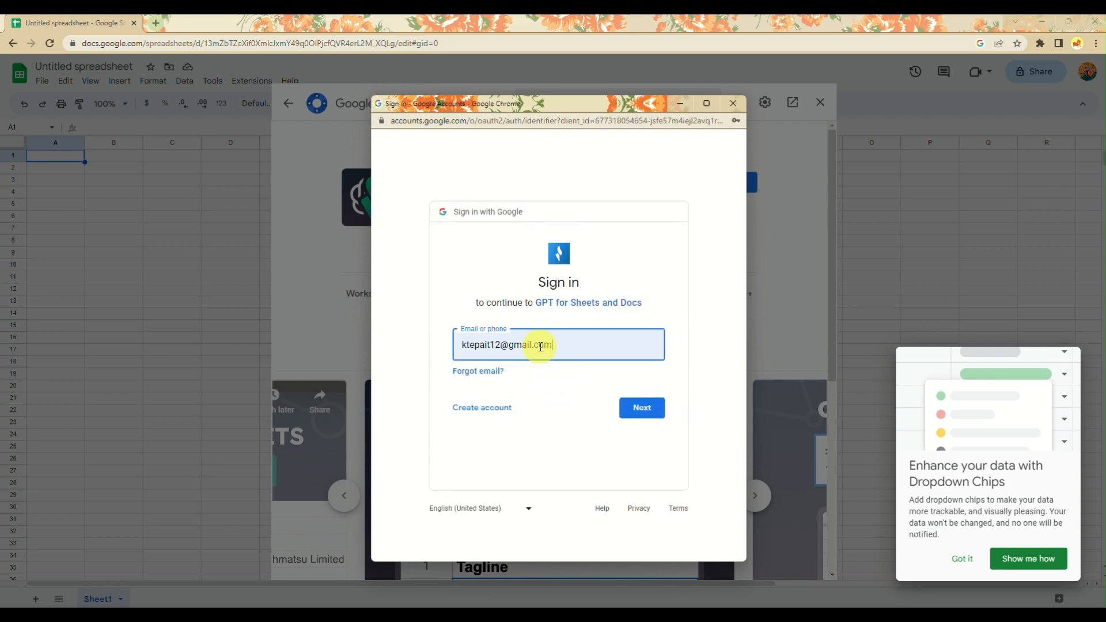
left_click(649, 405)
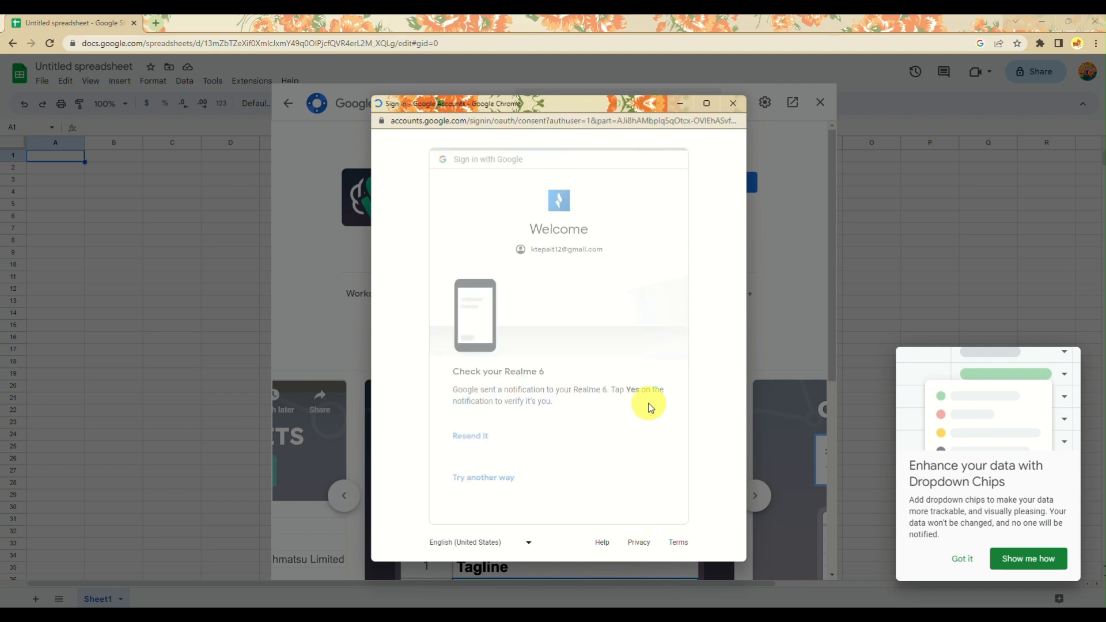
scroll(650, 411, "down", 2)
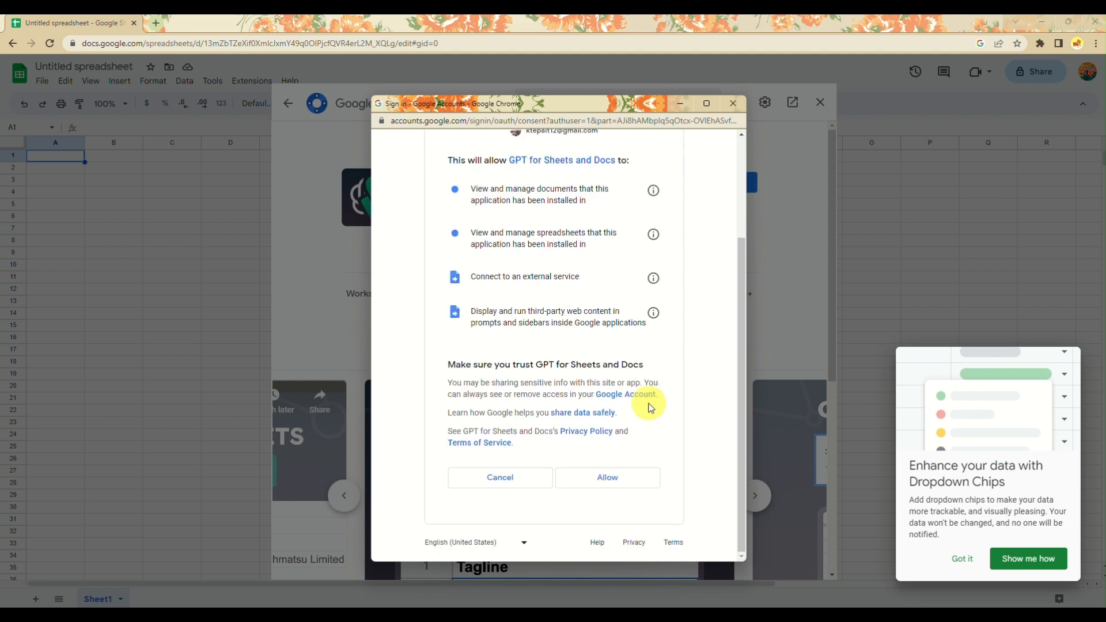
left_click(615, 478)
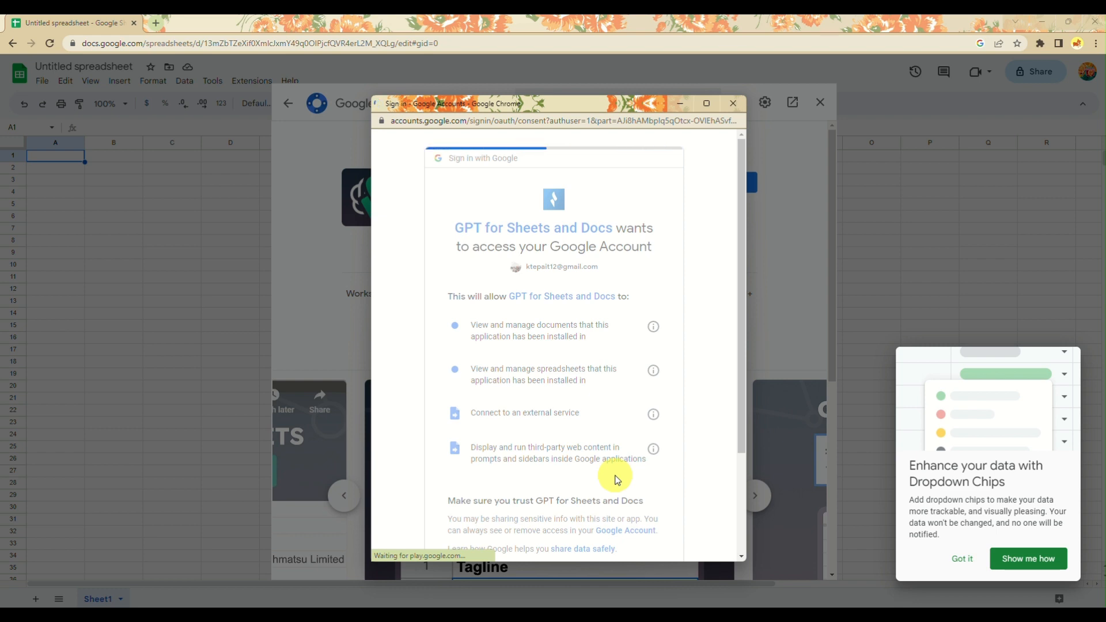
scroll(618, 481, "down", 11)
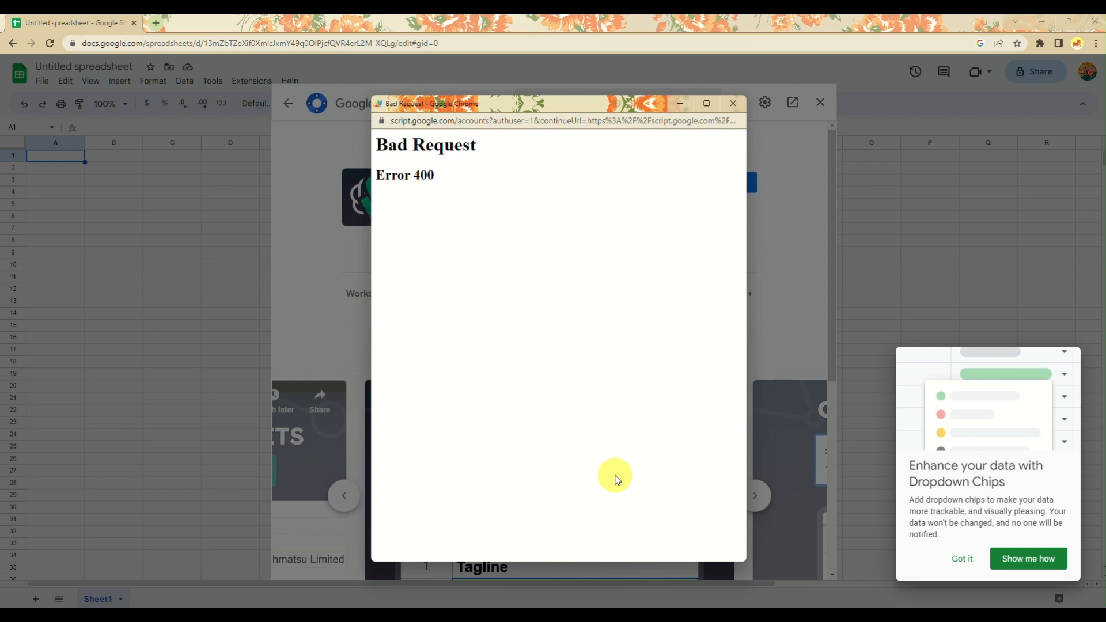
Close the error popup and reopen the GPT for Sheets and Docs listing from the search results.
left_click(730, 106)
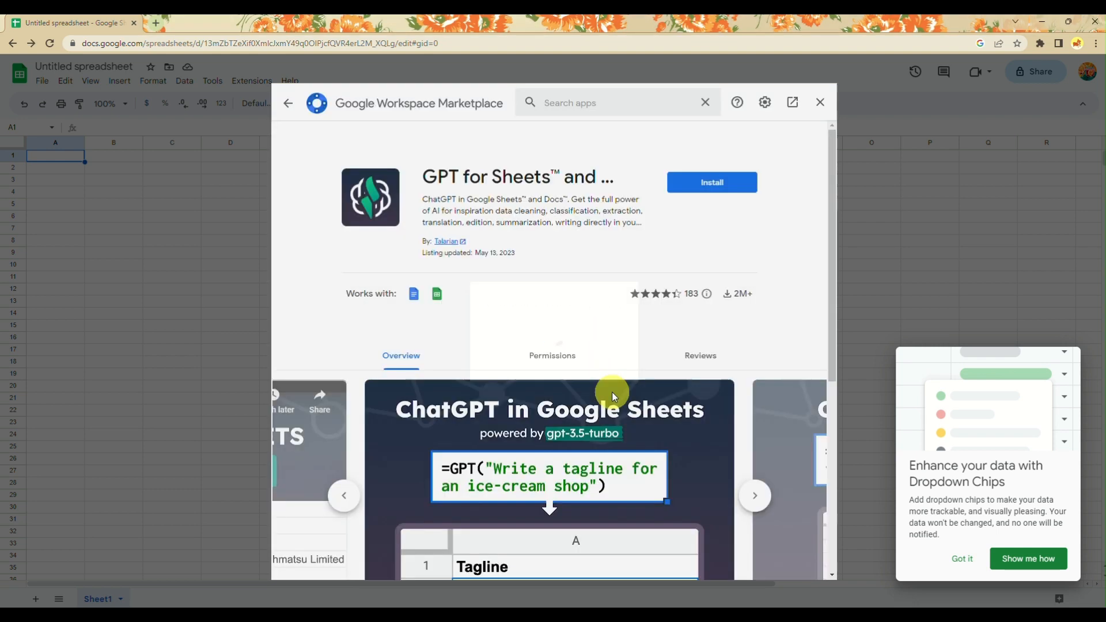
left_click(711, 190)
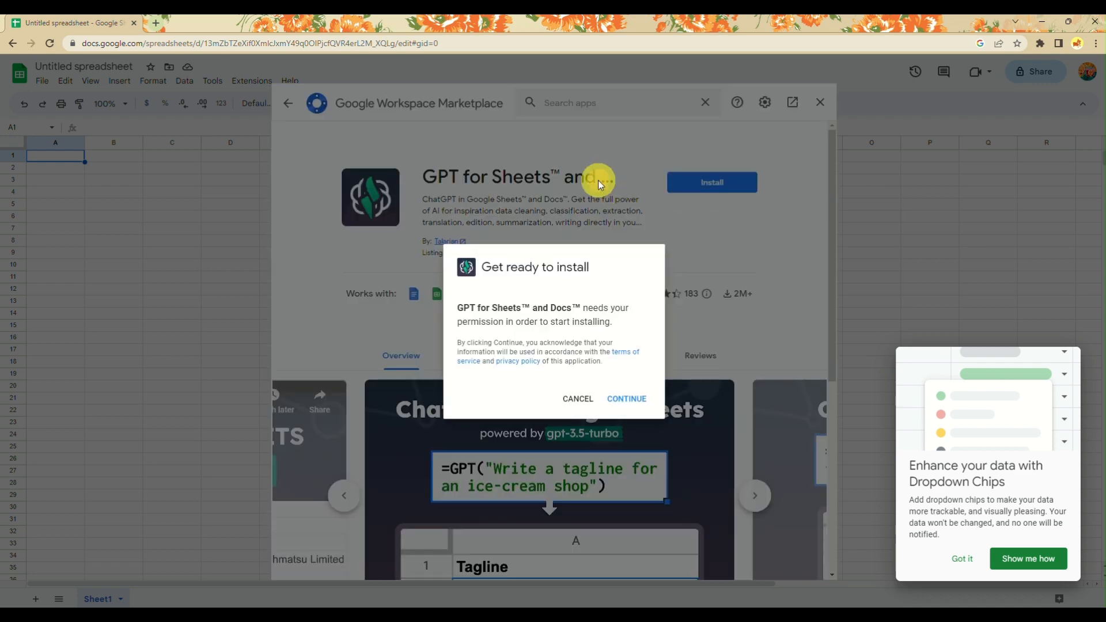
left_click(576, 398)
left_click(286, 100)
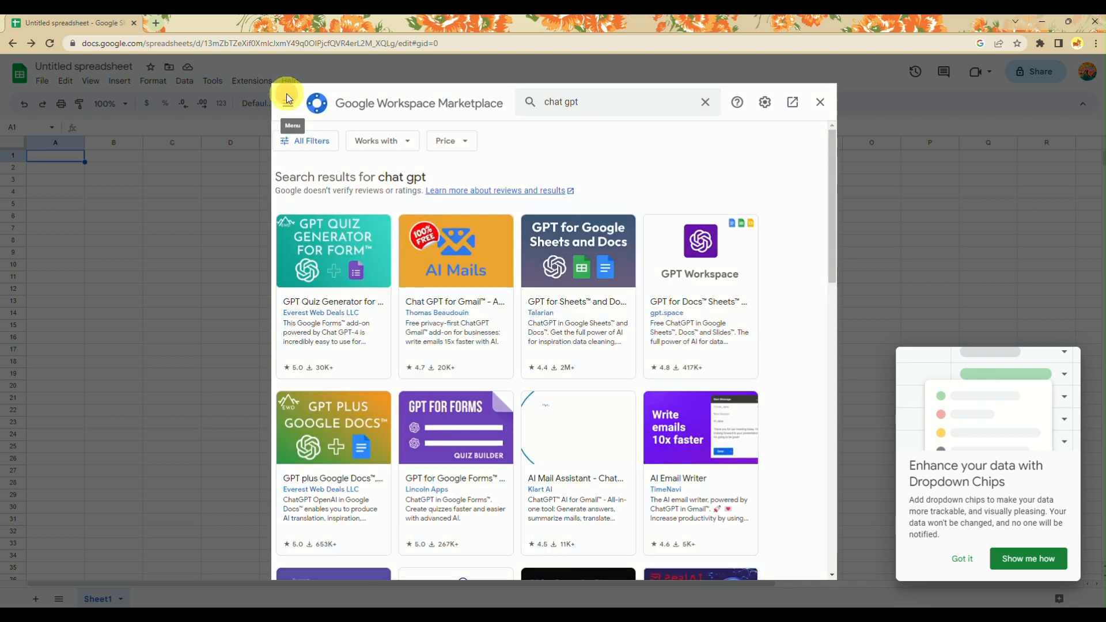
left_click(563, 269)
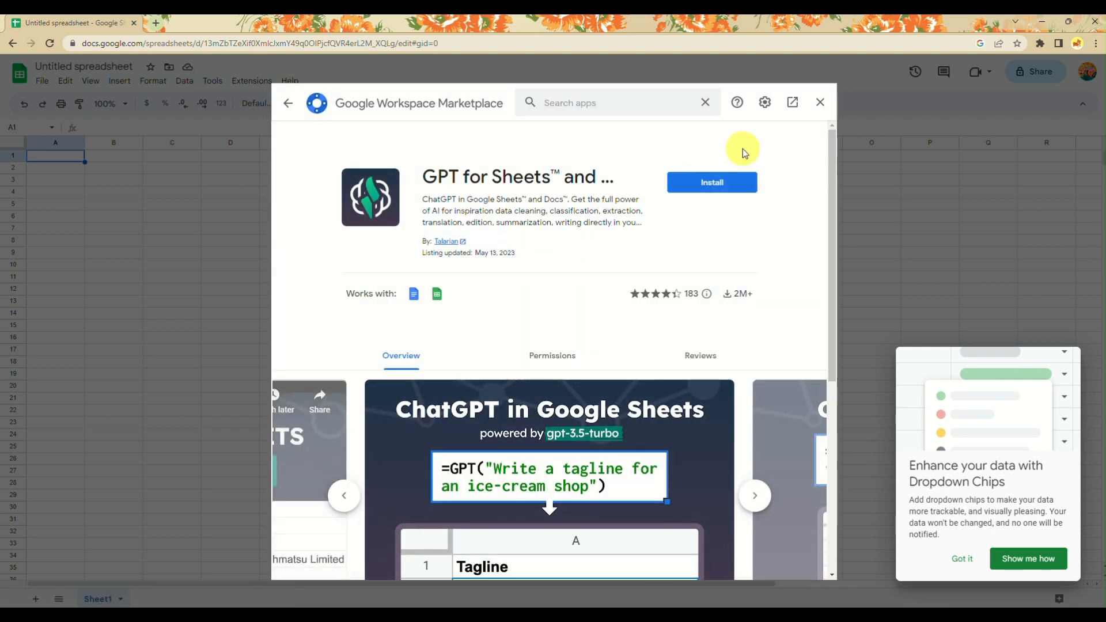
Reinstall the add-on with the existing Google account and allow its requested permissions.
left_click(739, 183)
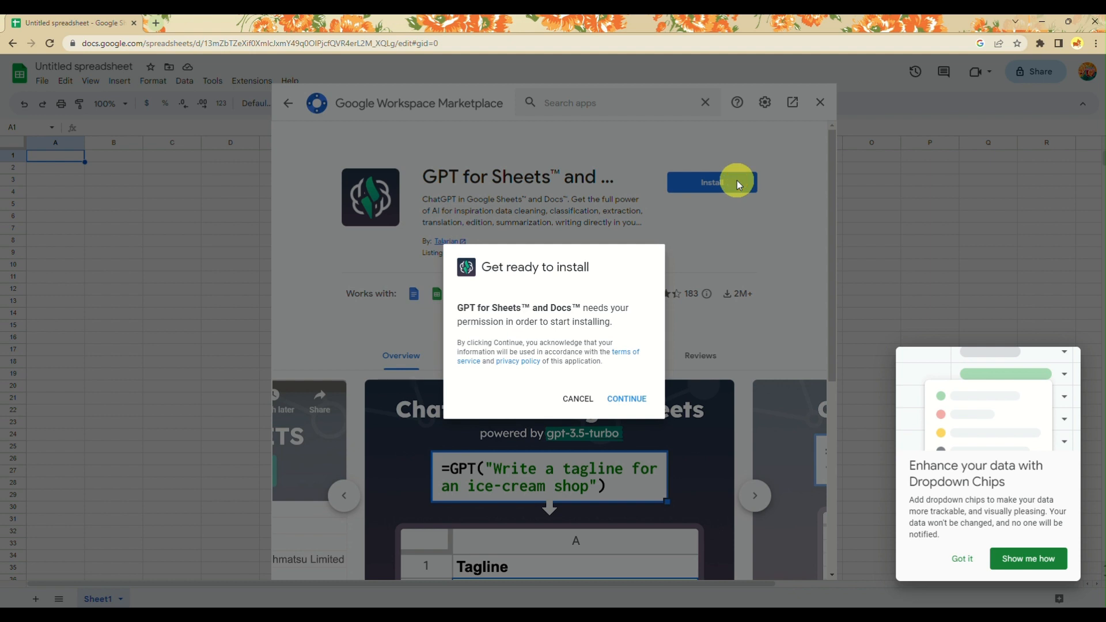
left_click(625, 398)
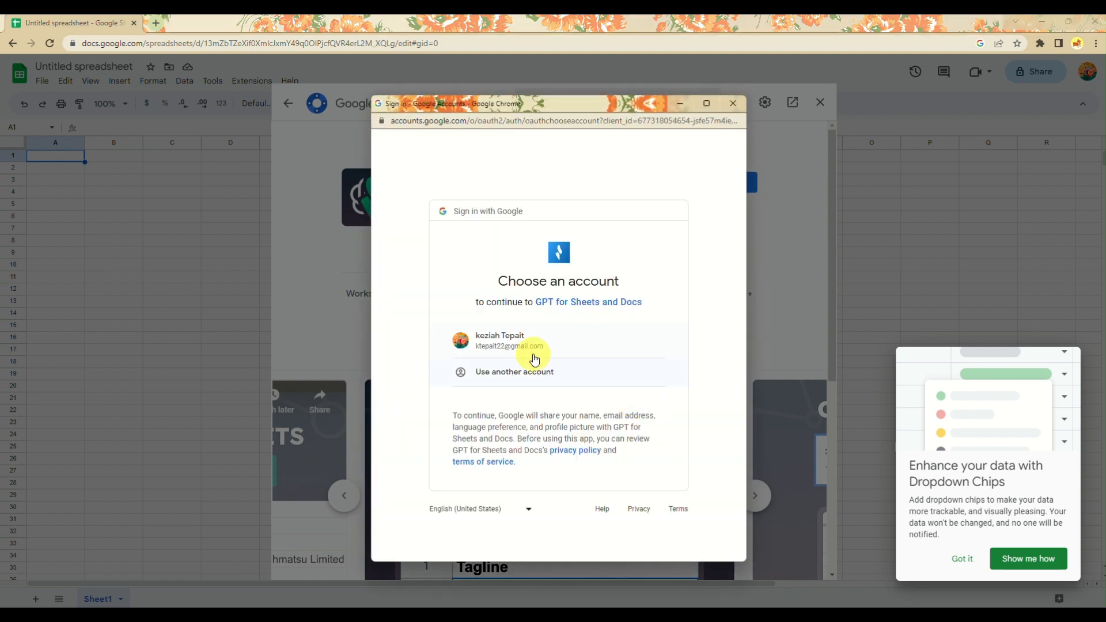
left_click(532, 347)
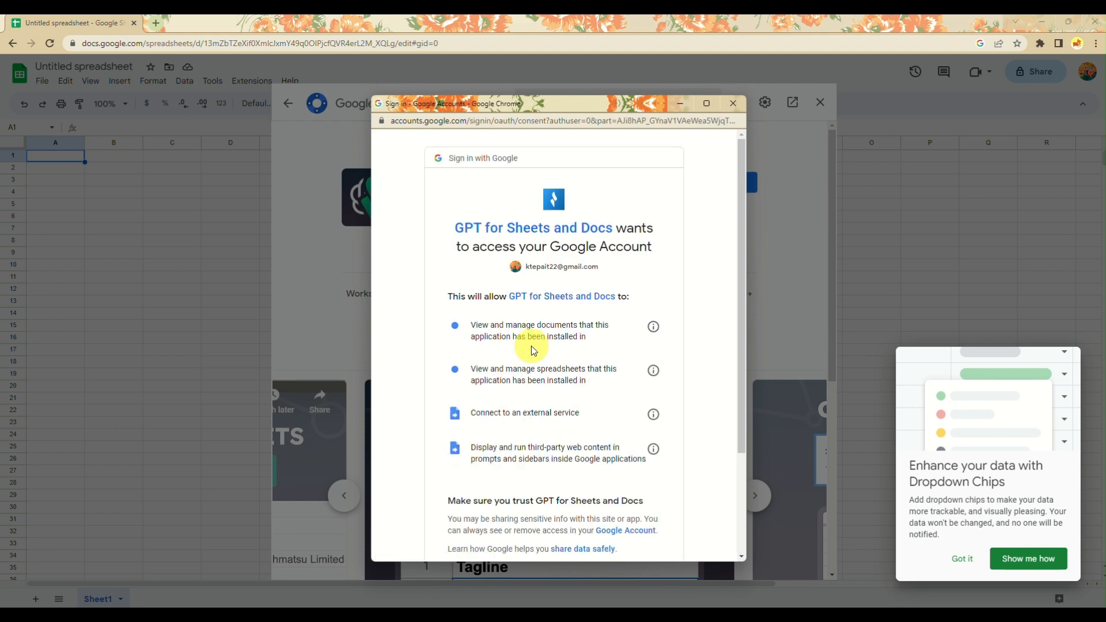
scroll(535, 403, "down", 3)
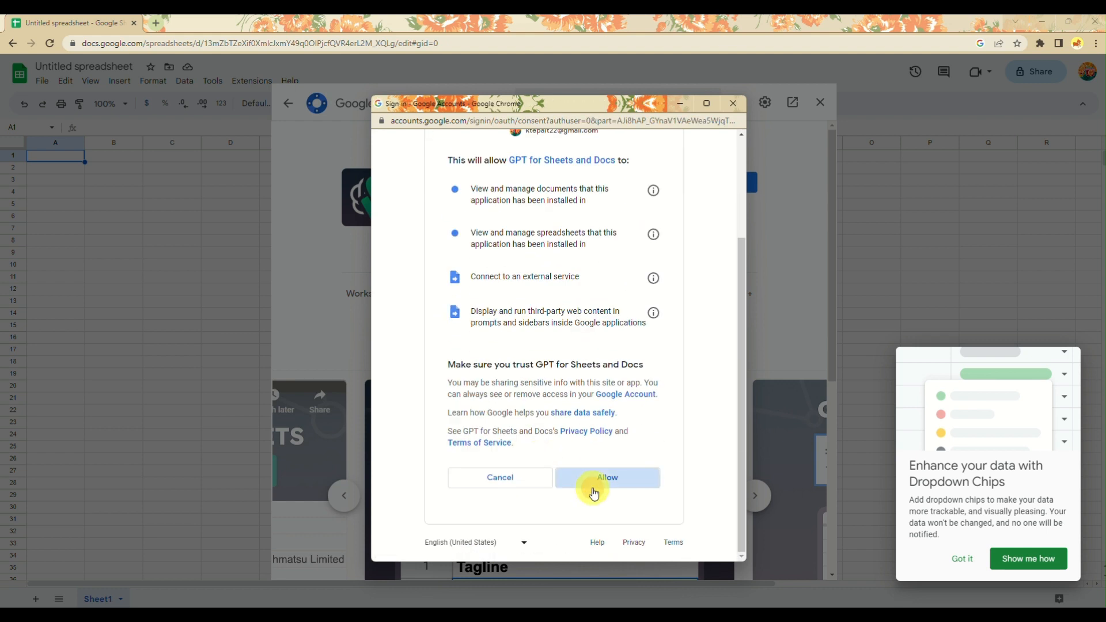
left_click(594, 491)
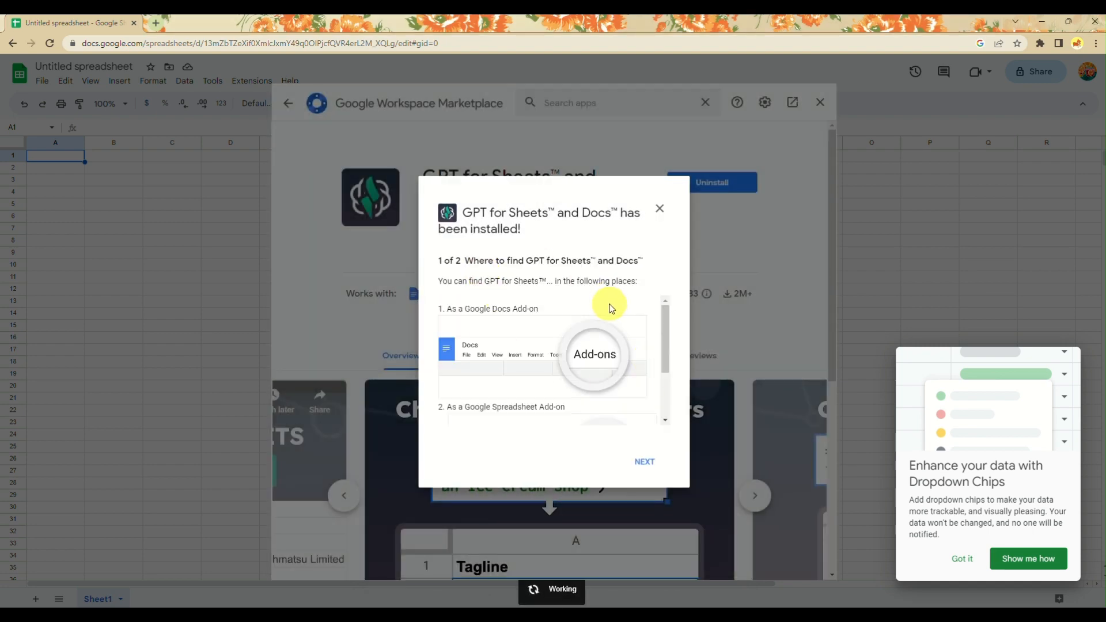
Finish the installation confirmation and close the Marketplace to return to the spreadsheet.
scroll(461, 402, "down", 2)
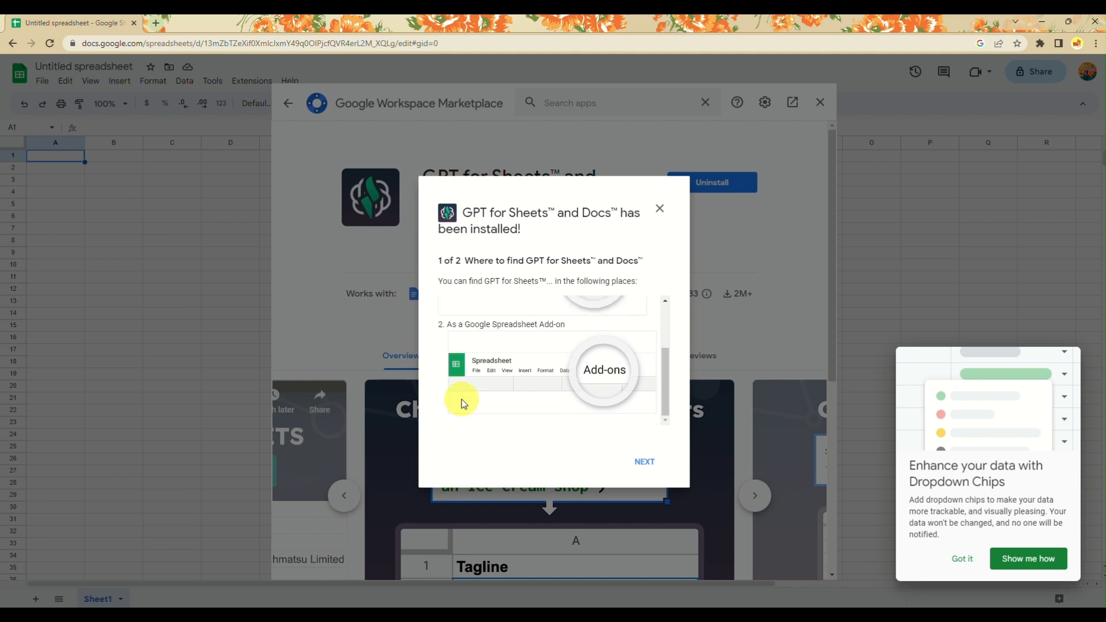
left_click(649, 465)
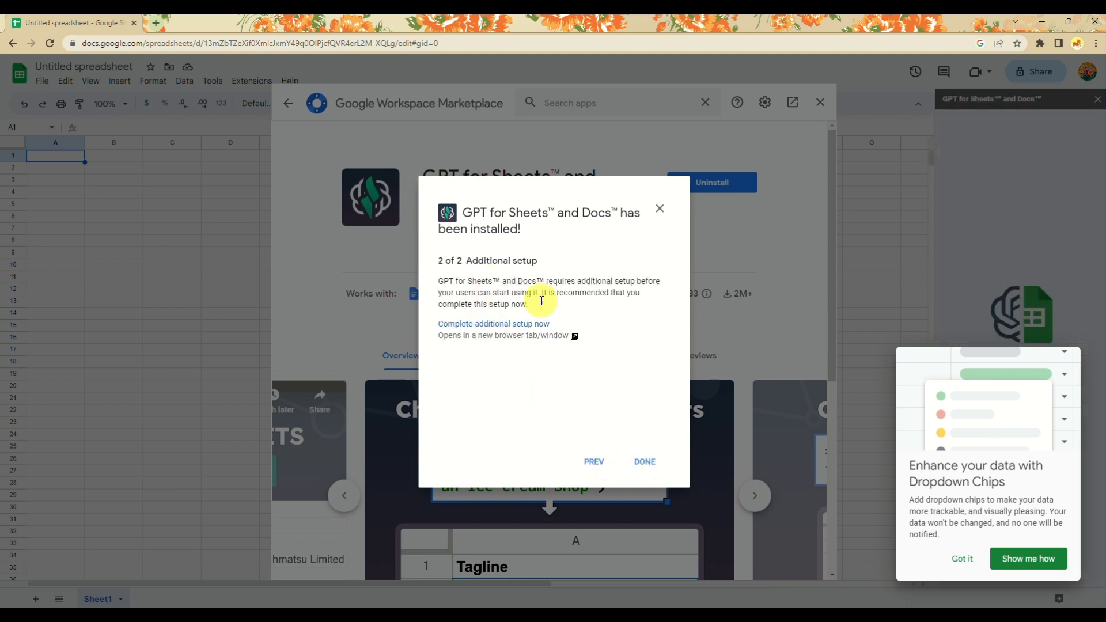
left_click(642, 466)
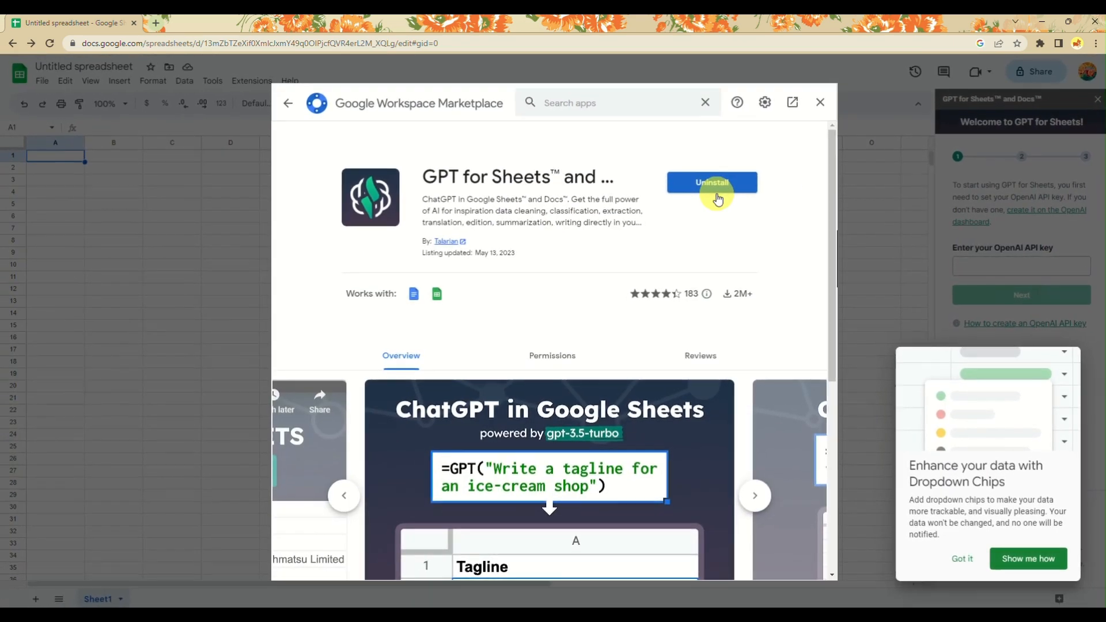
scroll(717, 199, "down", 6)
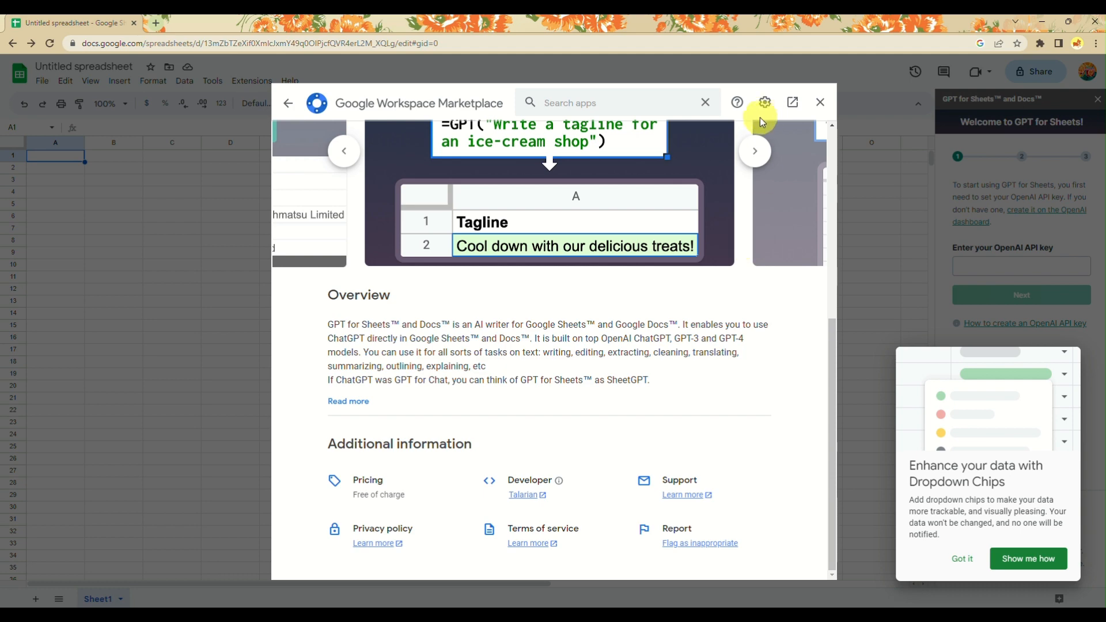
left_click(820, 102)
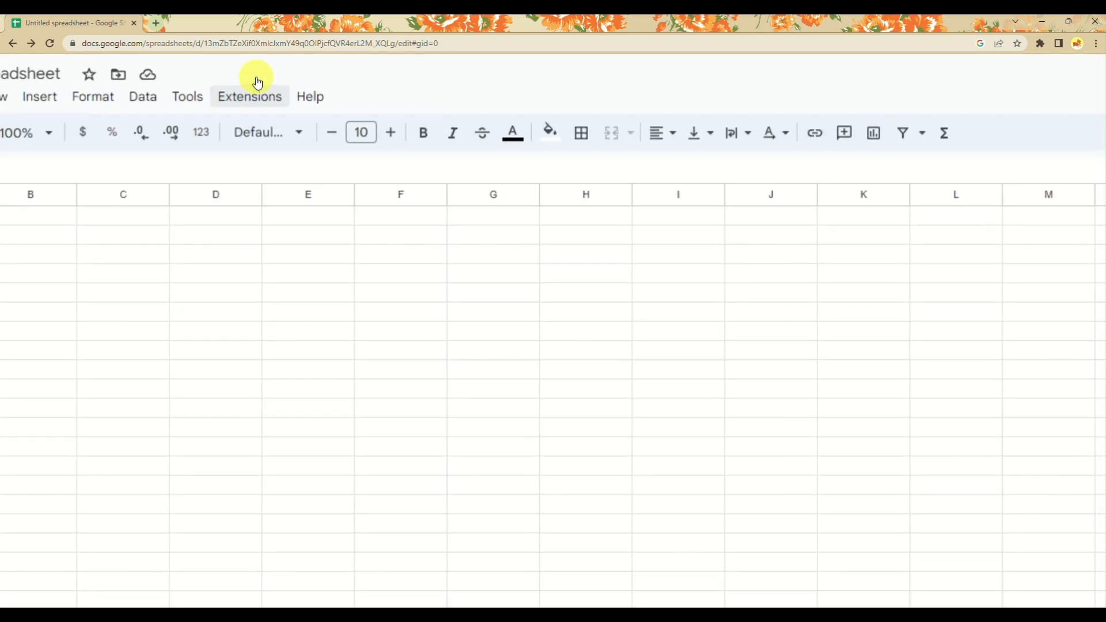
Choose Extensions > GPT for Sheets and Docs > Set API key.
left_click(257, 90)
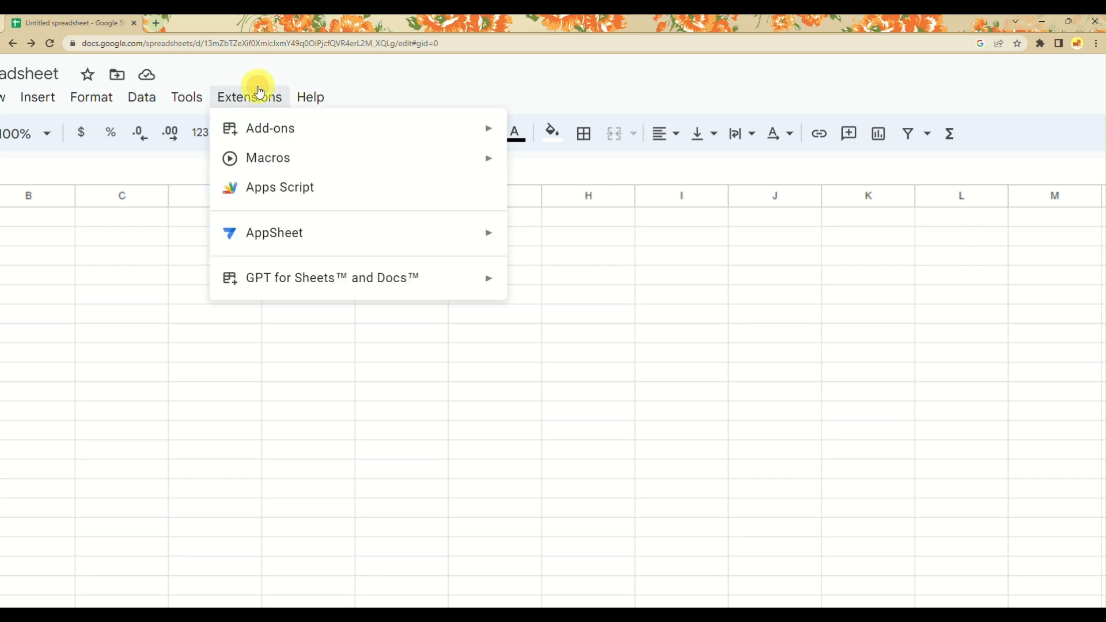
mouse_move(316, 271)
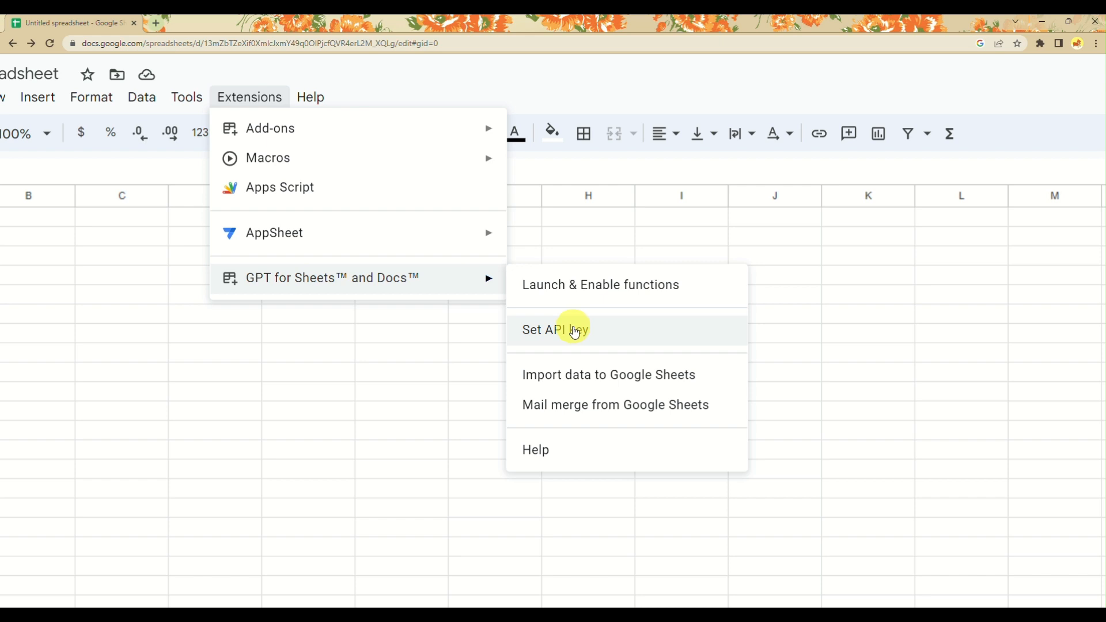
left_click(575, 332)
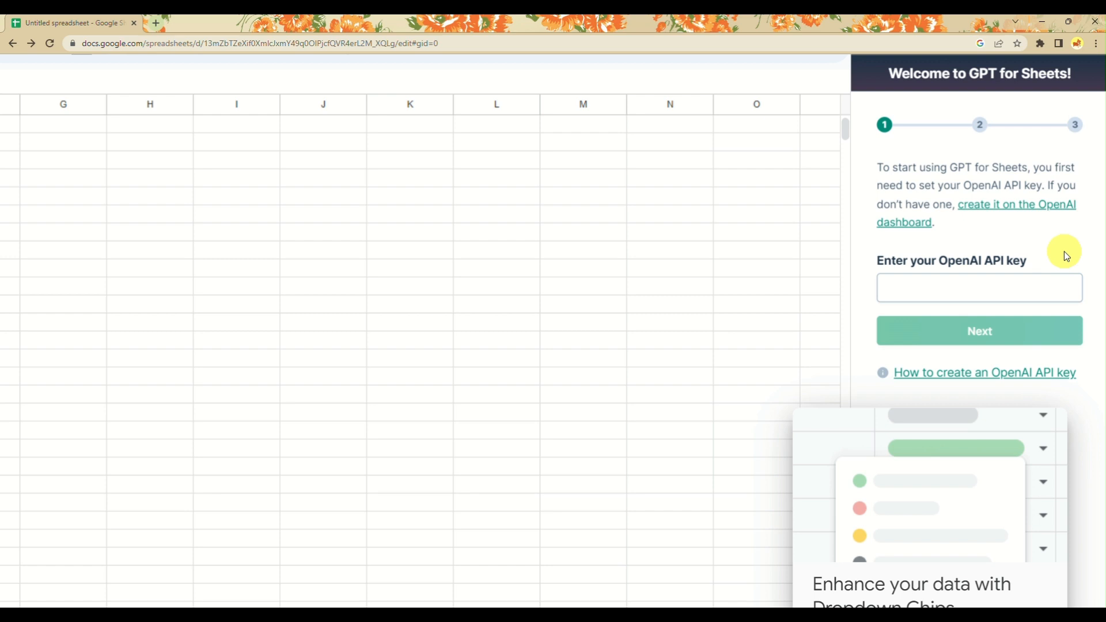
Dismiss the Dropdown Chips tip and open the OpenAI API keys page from the sidebar.
scroll(1066, 256, "down", 3)
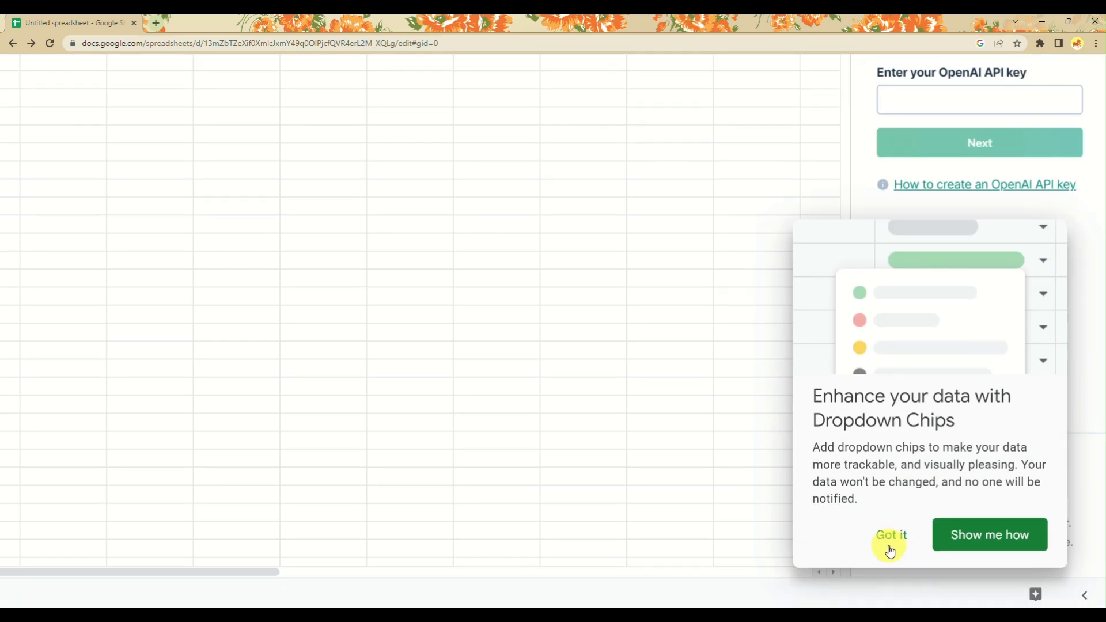
left_click(891, 539)
scroll(920, 331, "up", 1)
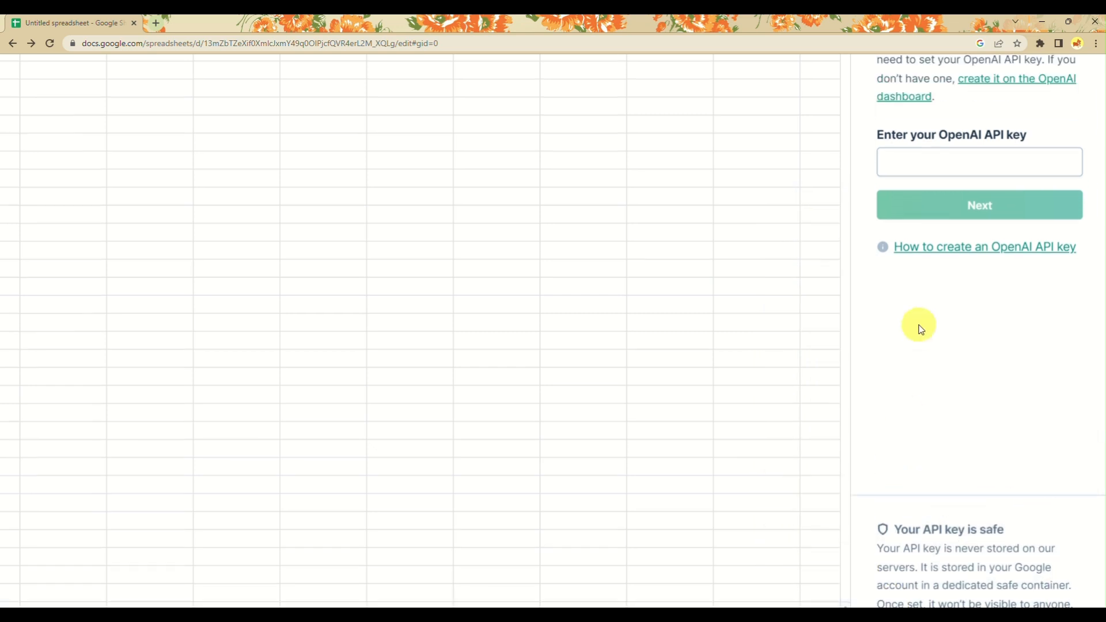
scroll(920, 332, "up", 1)
scroll(921, 329, "up", 1)
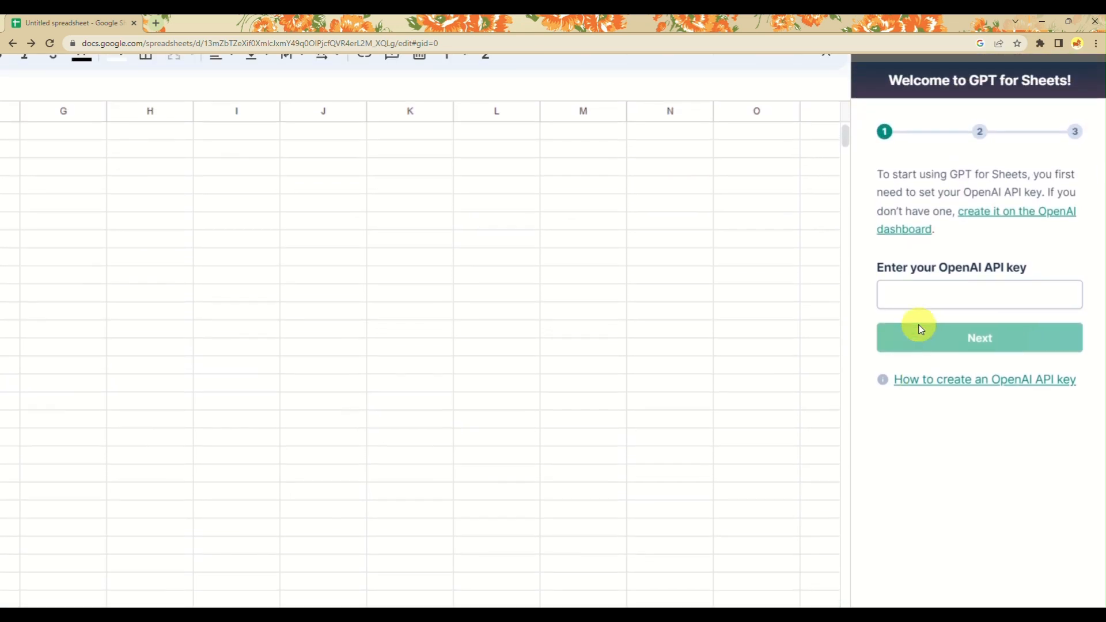
left_click(919, 232)
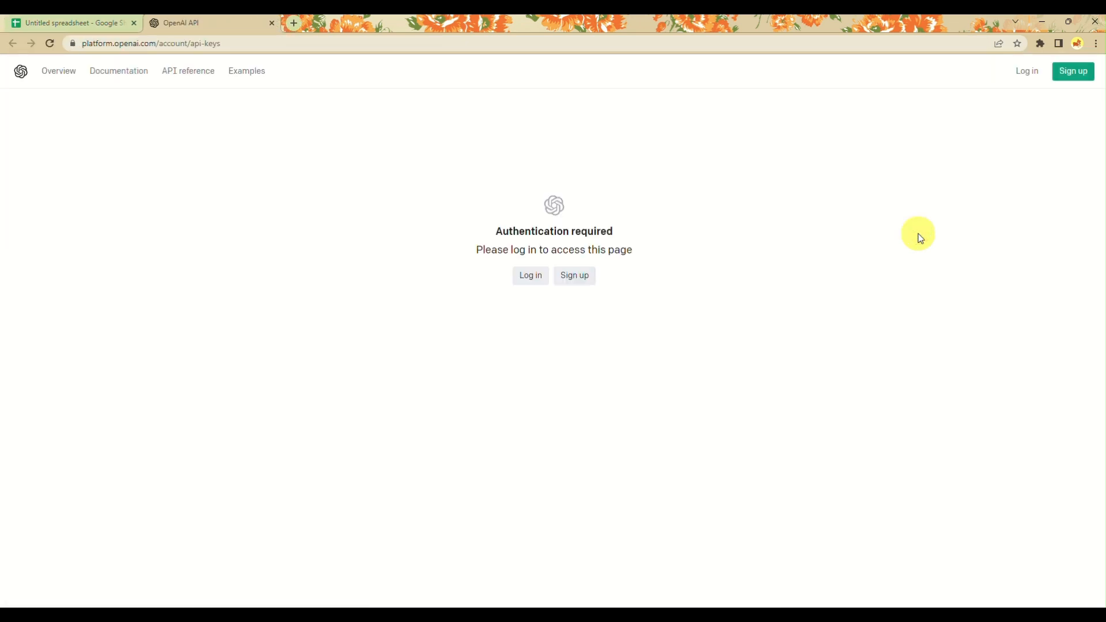
left_click(529, 277)
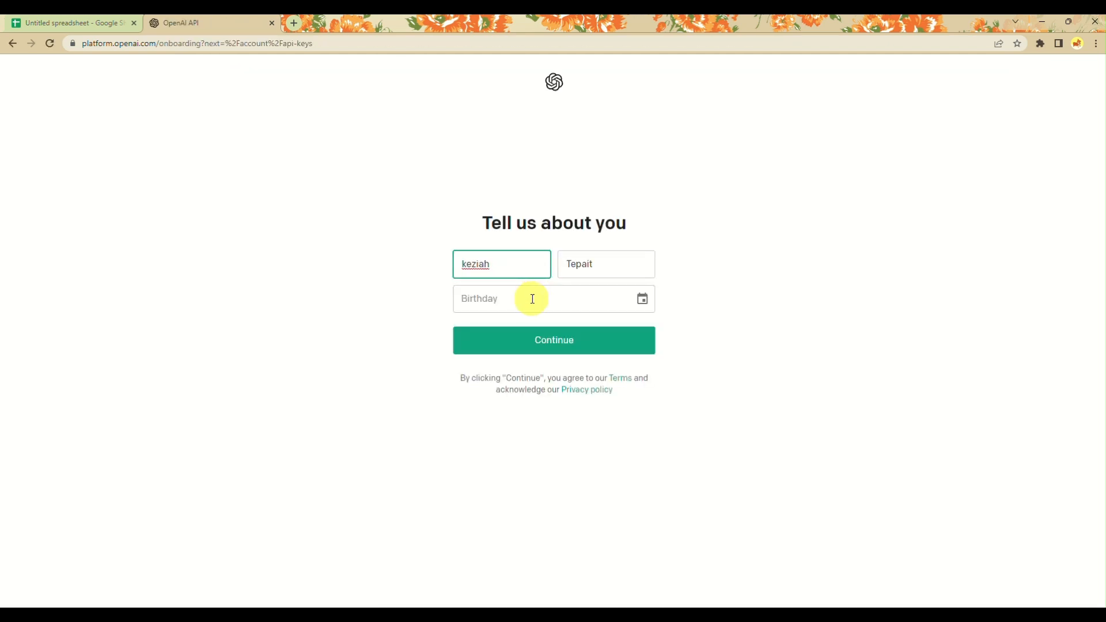
left_click(533, 299)
left_click(642, 303)
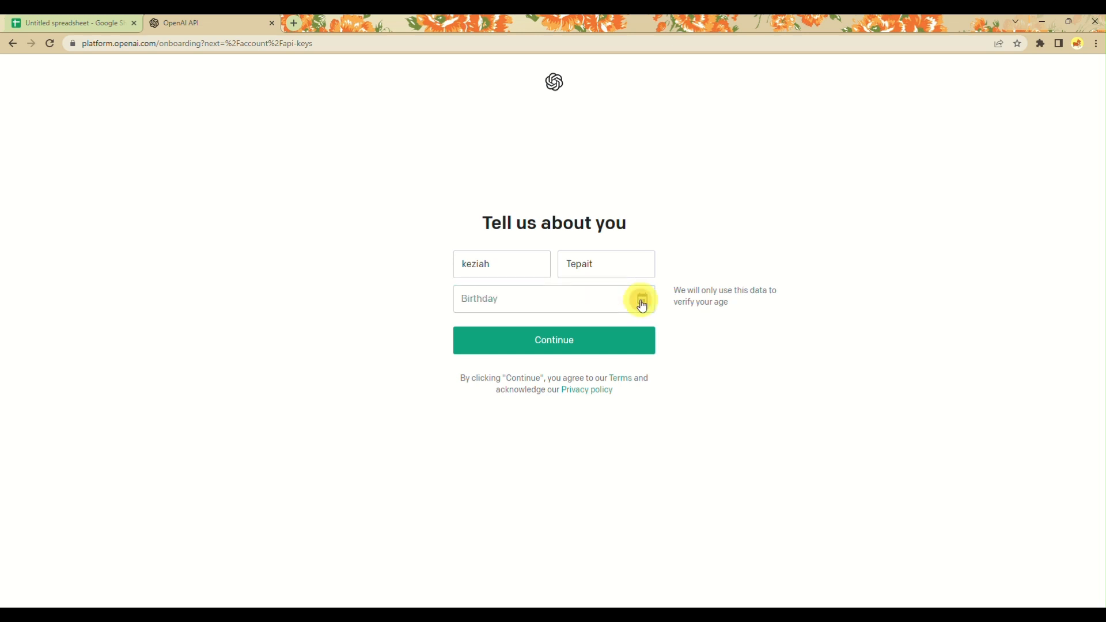
left_click(519, 331)
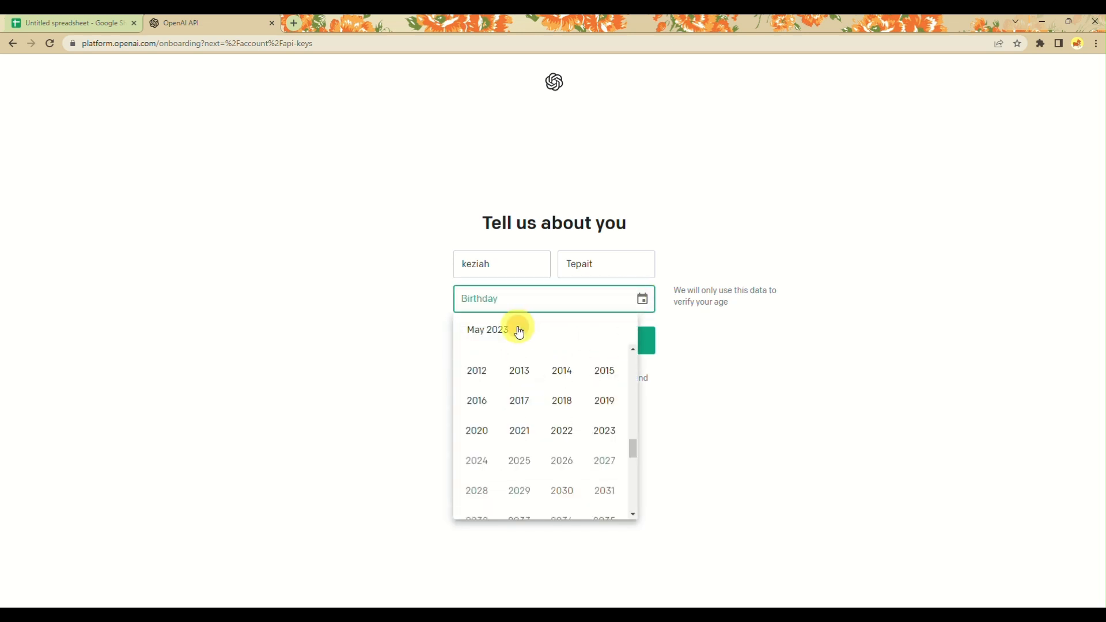
scroll(513, 403, "up", 2)
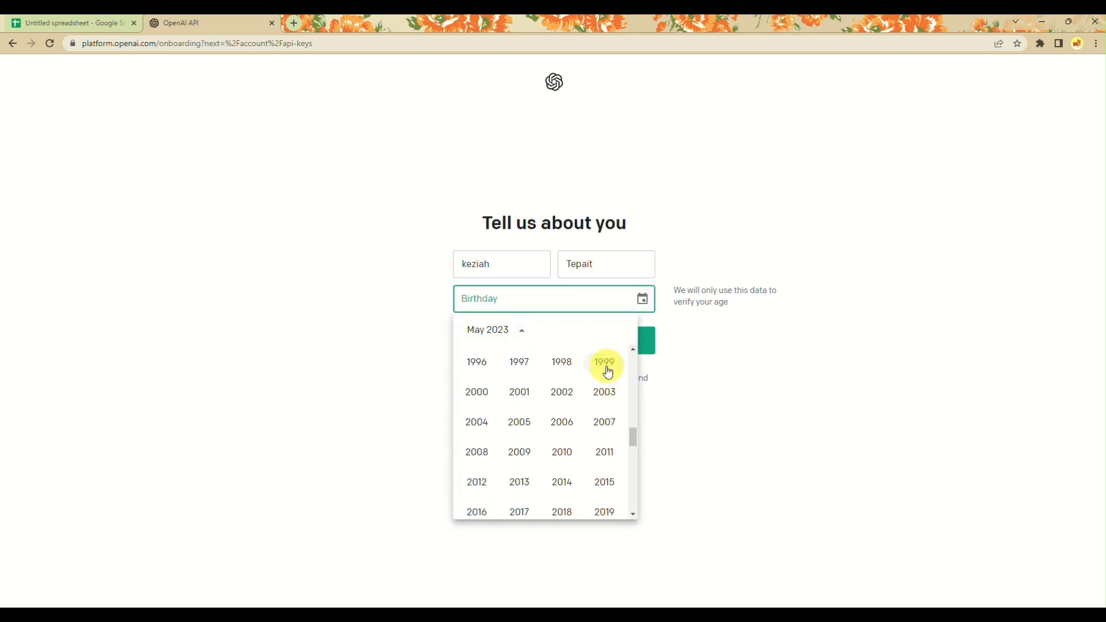
left_click(607, 372)
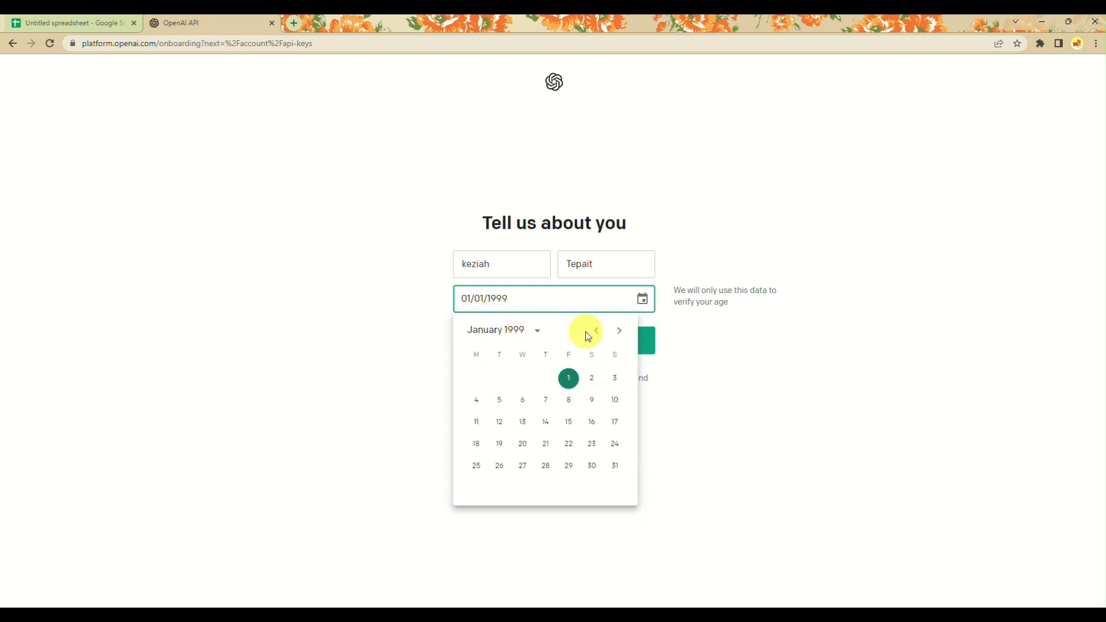
left_click(621, 331)
left_click(622, 331)
left_click(621, 332)
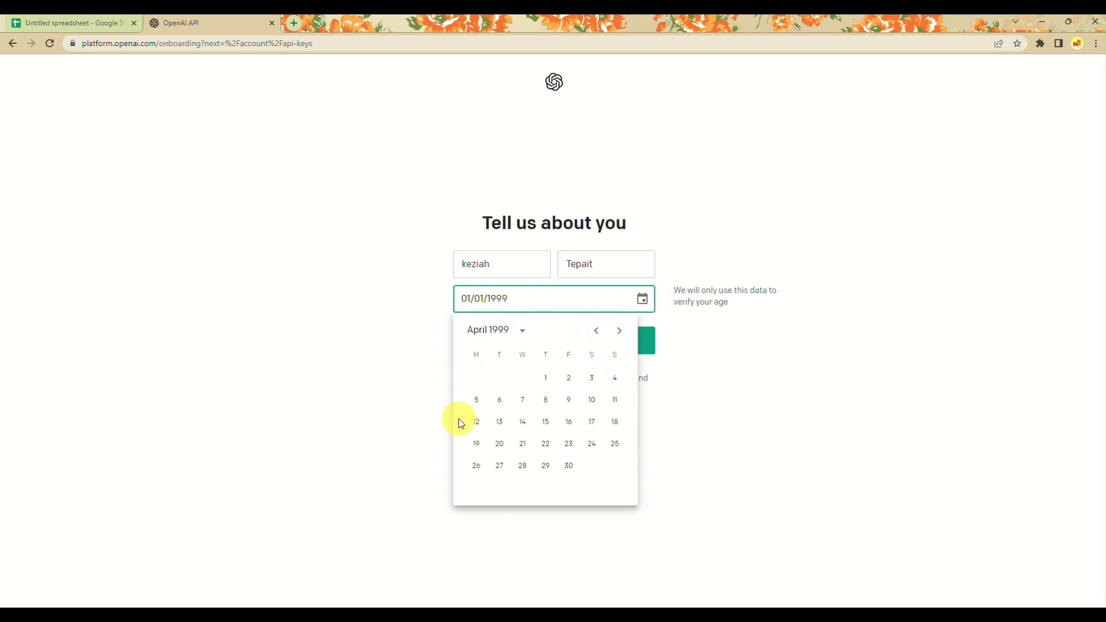
left_click(478, 424)
left_click(593, 341)
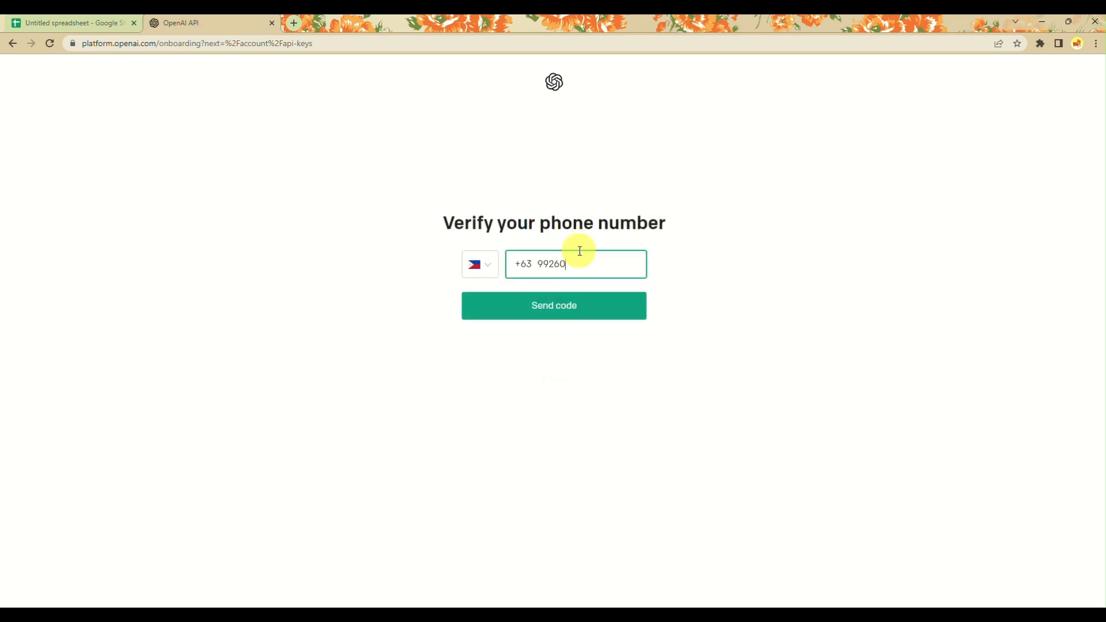
Request the phone verification code, then rotate the elephant to match the hand and submit the puzzle.
left_click(553, 310)
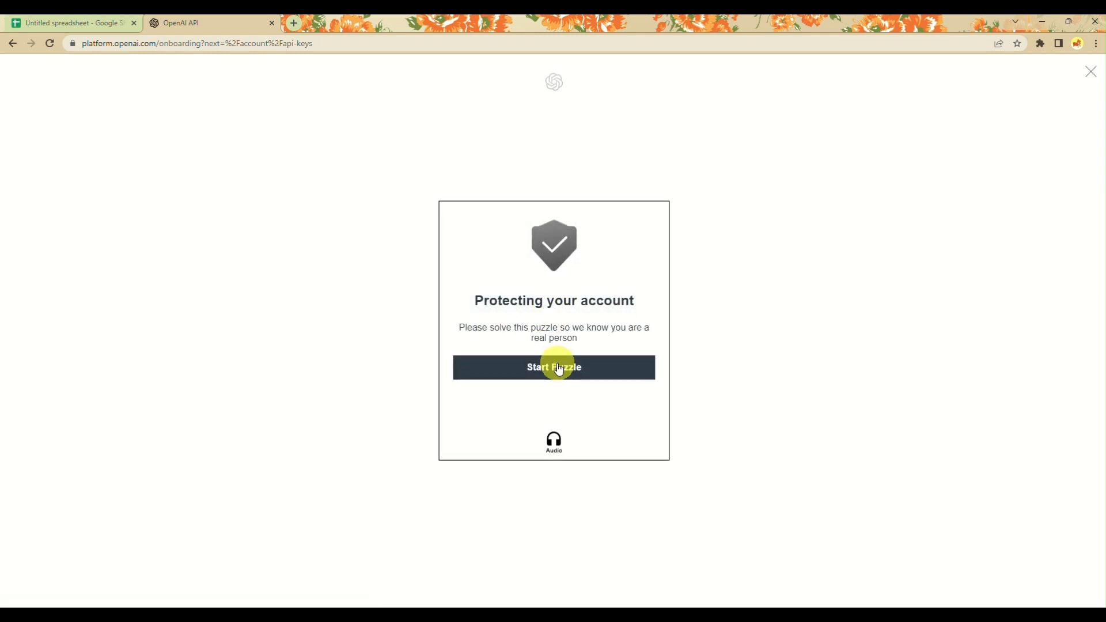
left_click(558, 366)
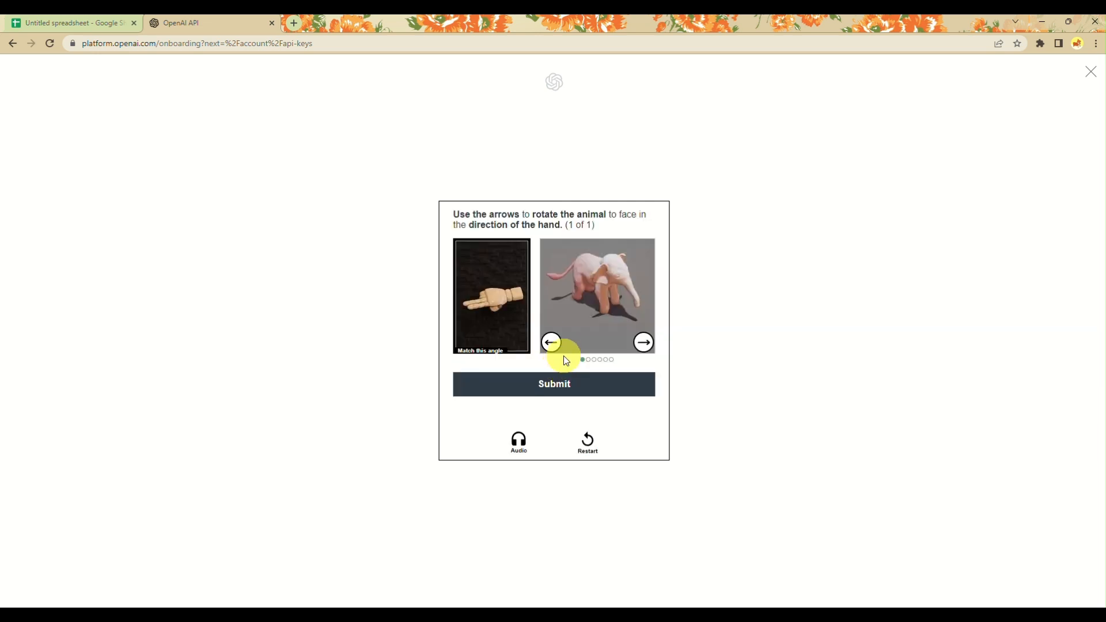
left_click(558, 342)
left_click(559, 342)
left_click(559, 342)
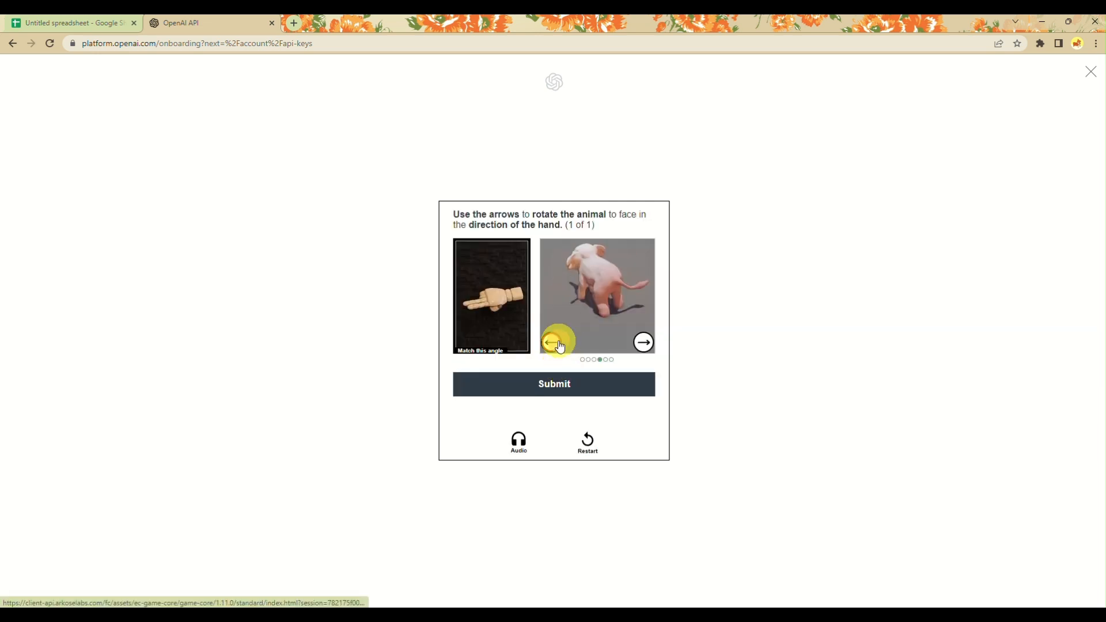
left_click(643, 343)
left_click(642, 343)
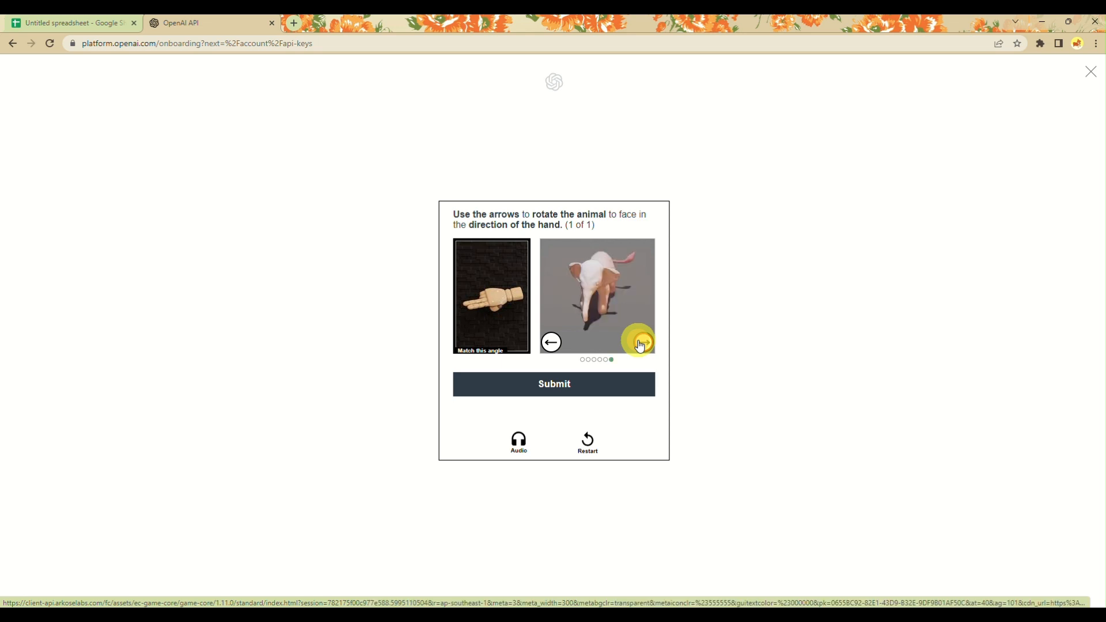
left_click(562, 344)
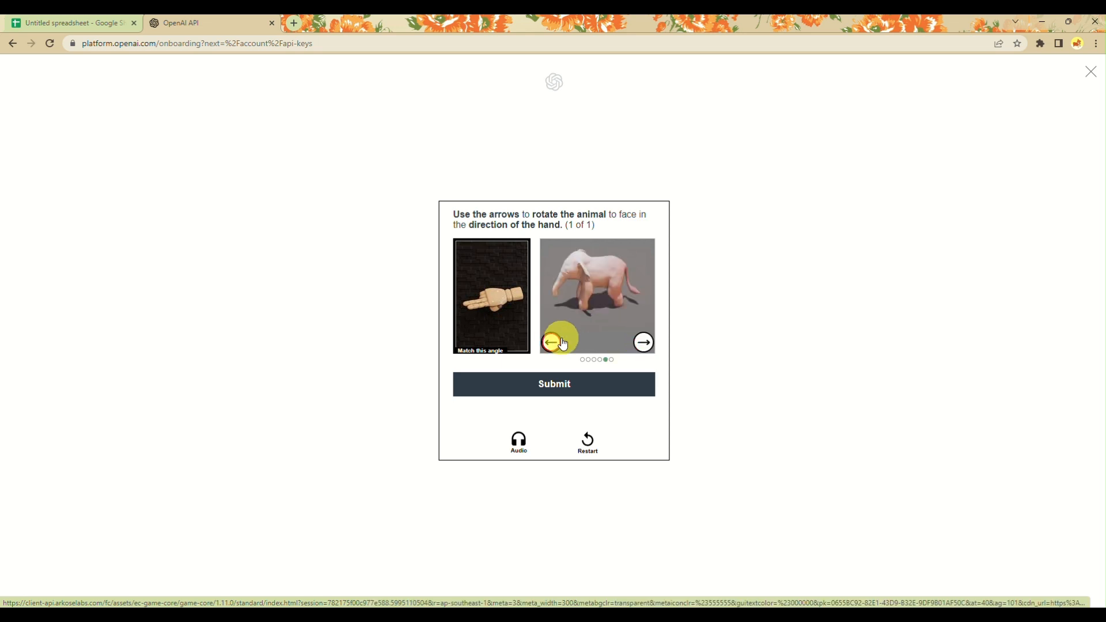
left_click(644, 342)
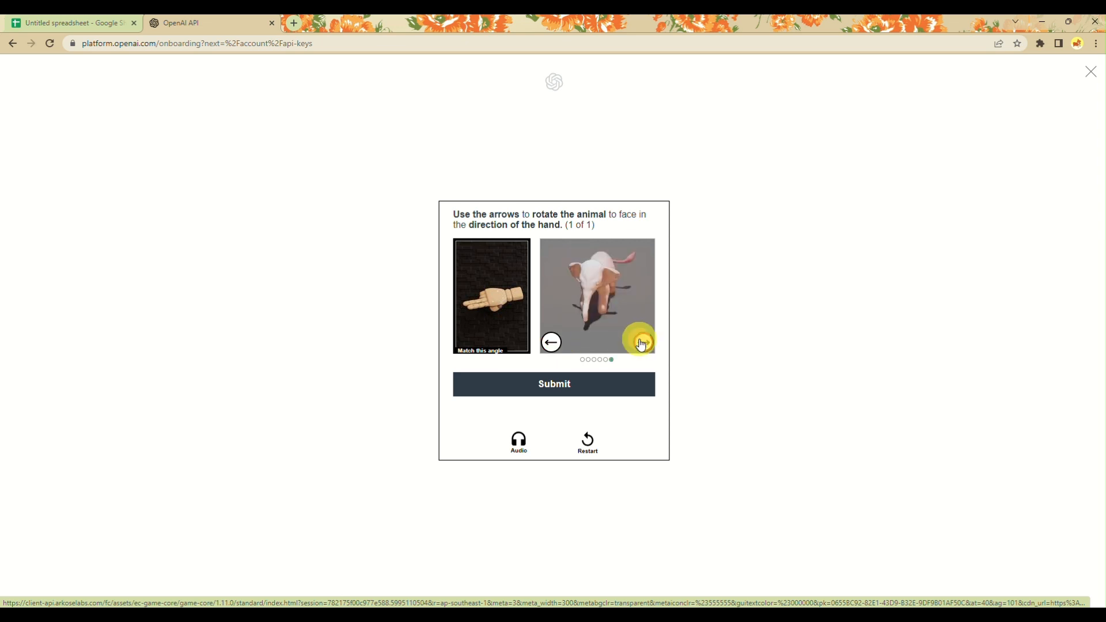
left_click(551, 342)
left_click(563, 397)
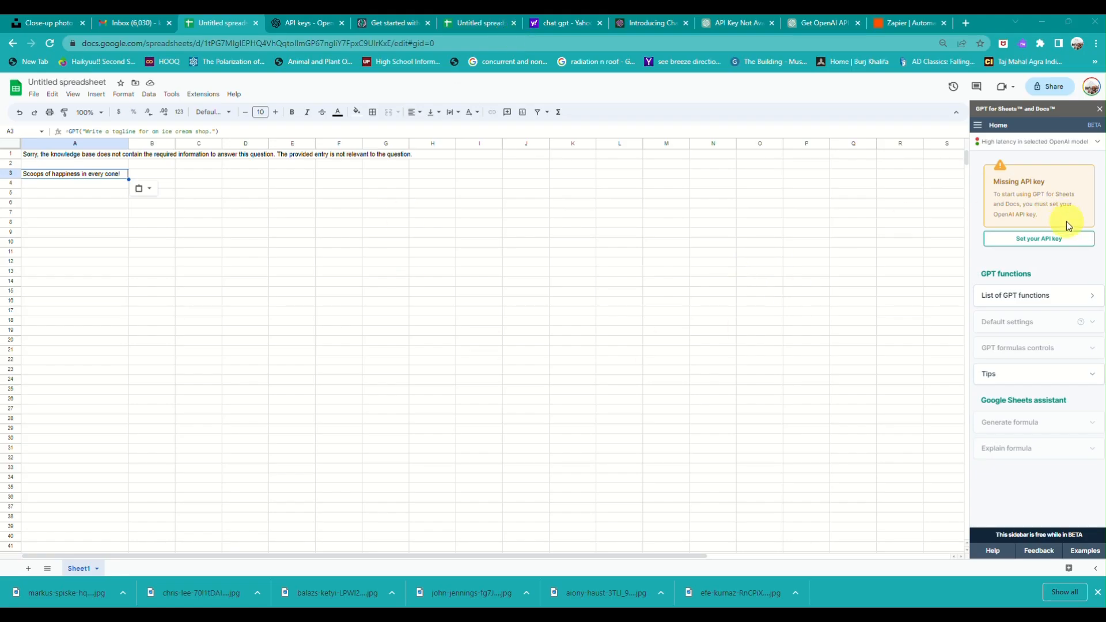
Choose Set your API key under Missing API key in the GPT for Sheets sidebar.
left_click(1046, 237)
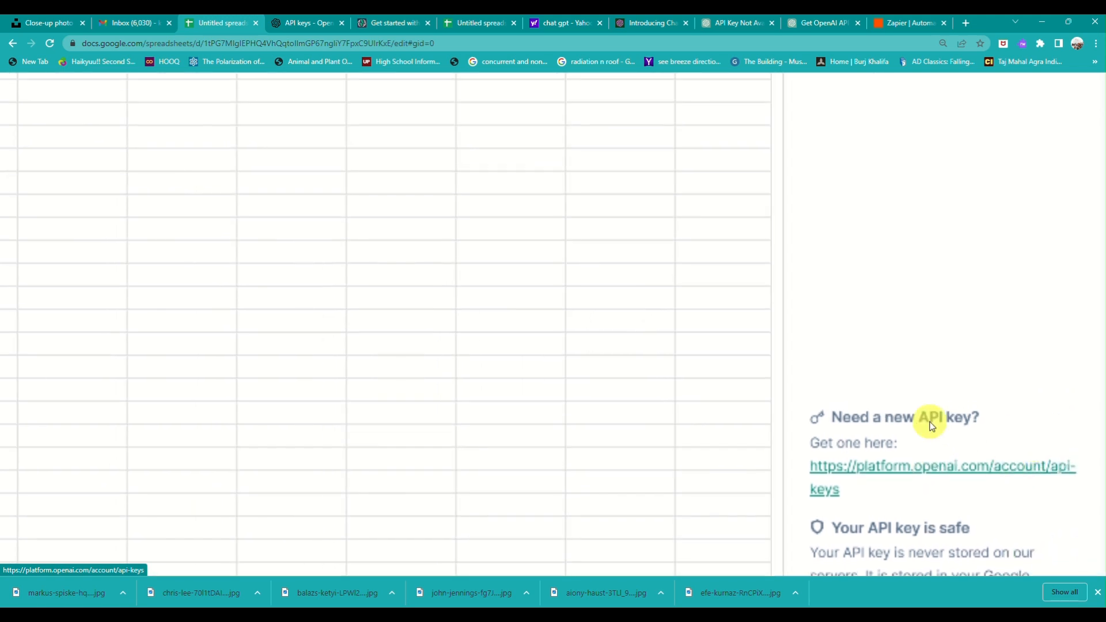
Create an OpenAI secret key named 'kwonkz', copy it, and return to the spreadsheet.
left_click(279, 20)
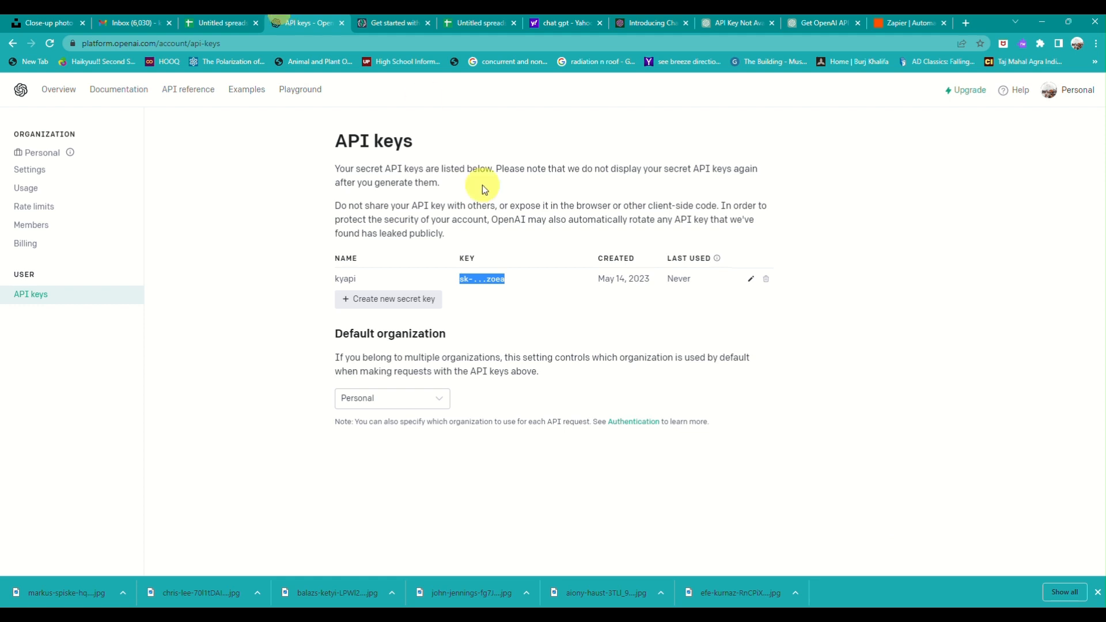
left_click(404, 299)
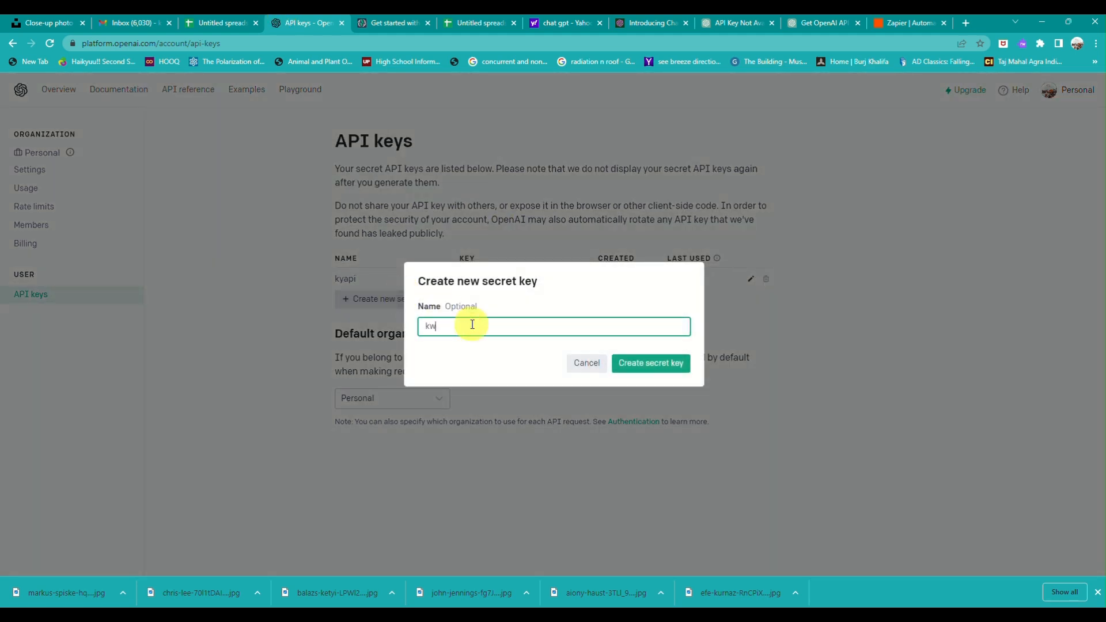
type("kwonkz")
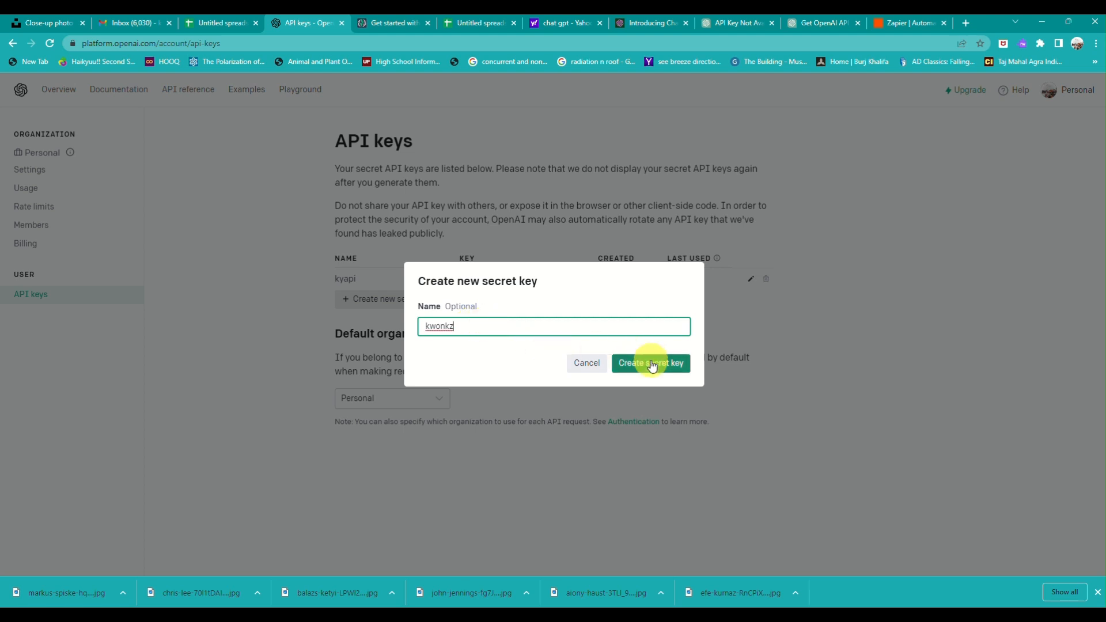
left_click(651, 362)
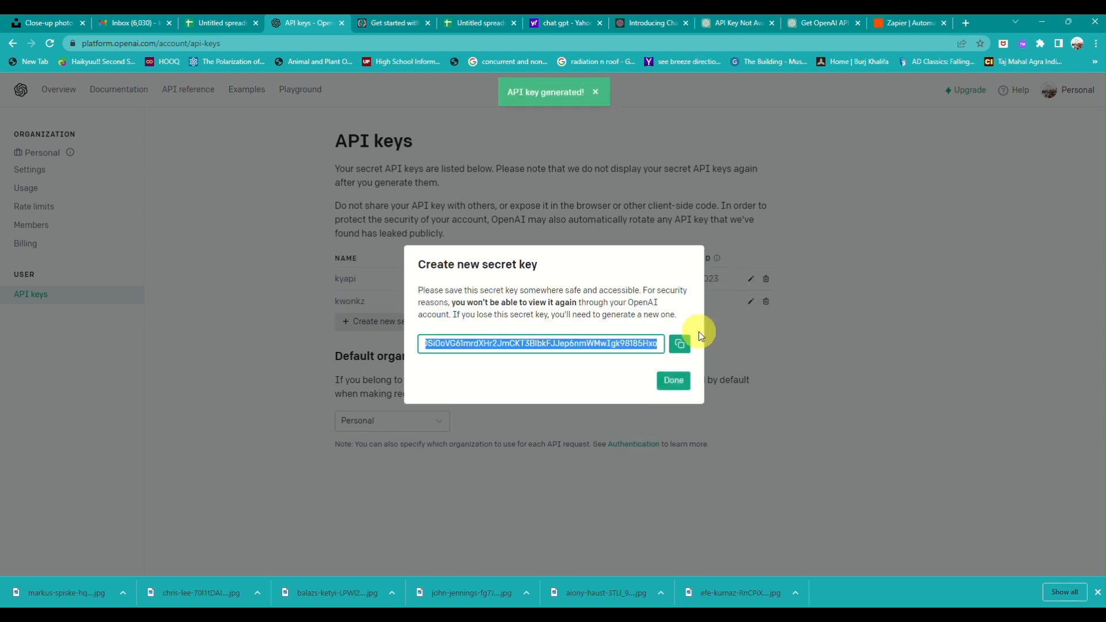
left_click(681, 345)
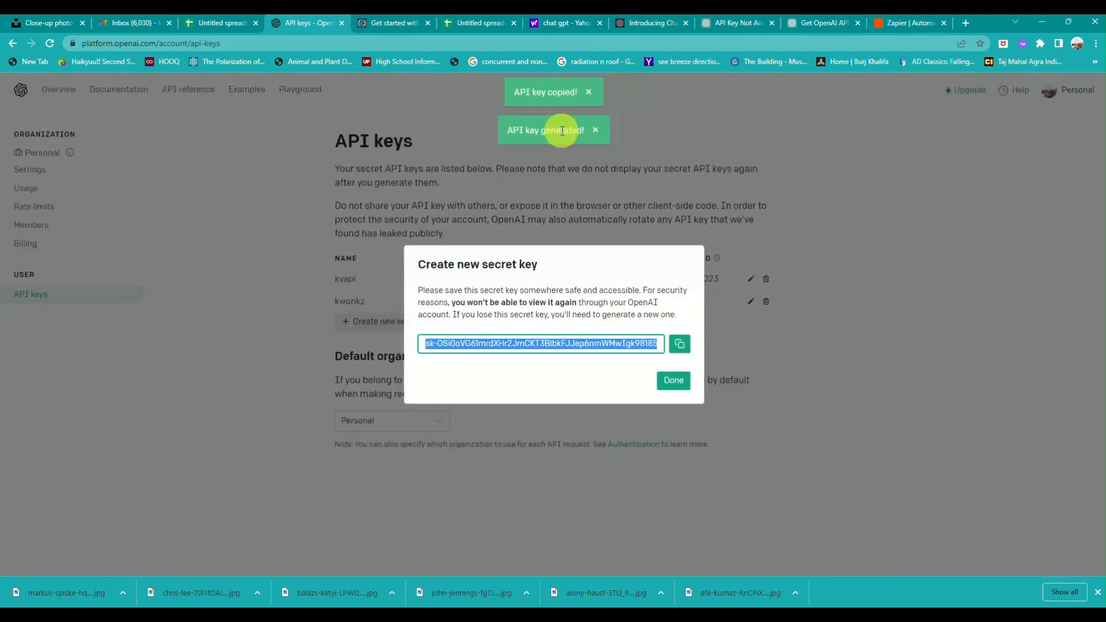
left_click(242, 24)
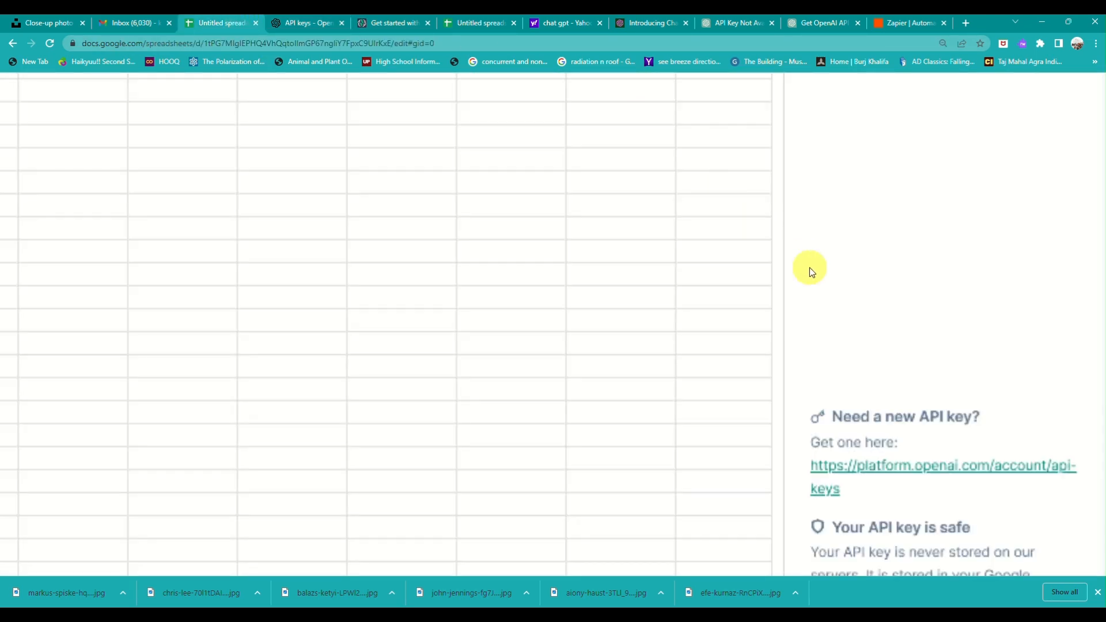
Paste the OpenAI API key into the GPT for Sheets sidebar field and save it.
scroll(810, 268, "right", 5)
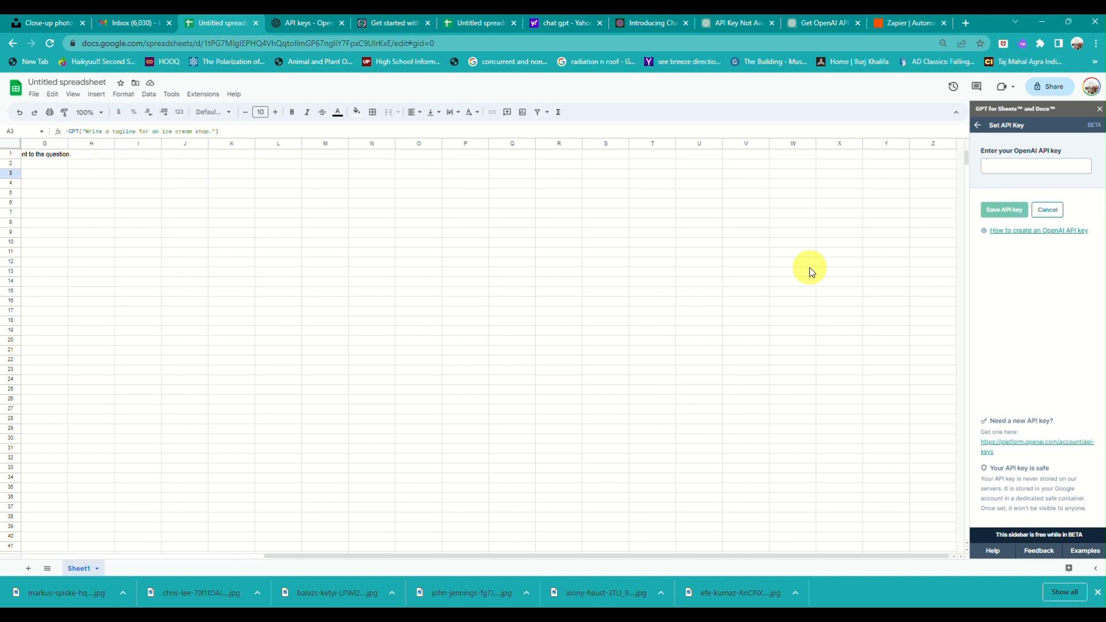
left_click(1064, 170)
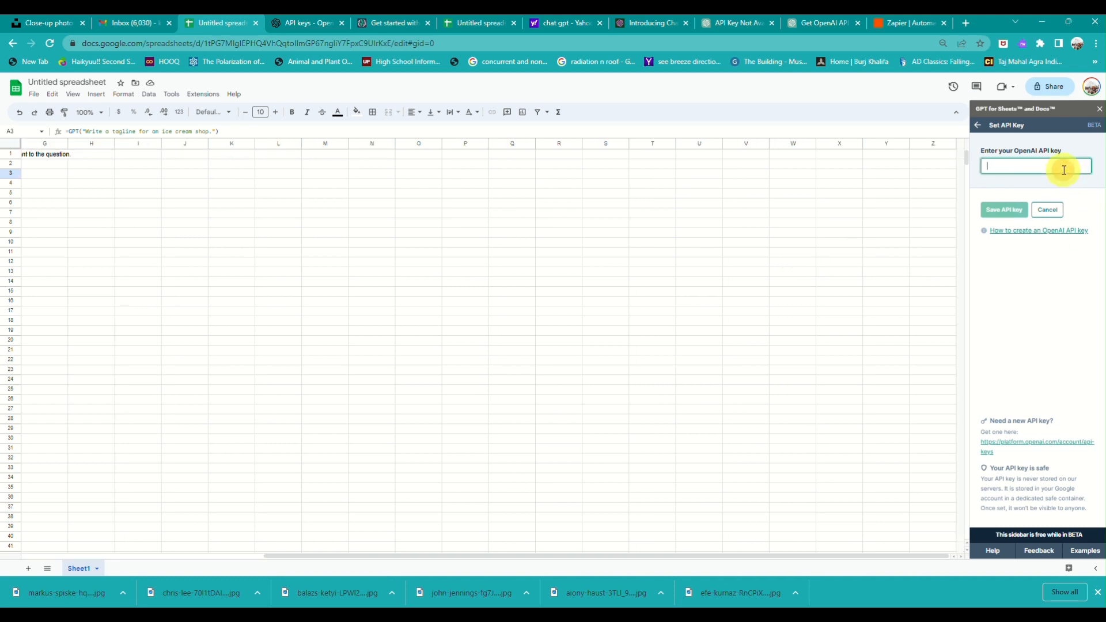
key("ctrl+v")
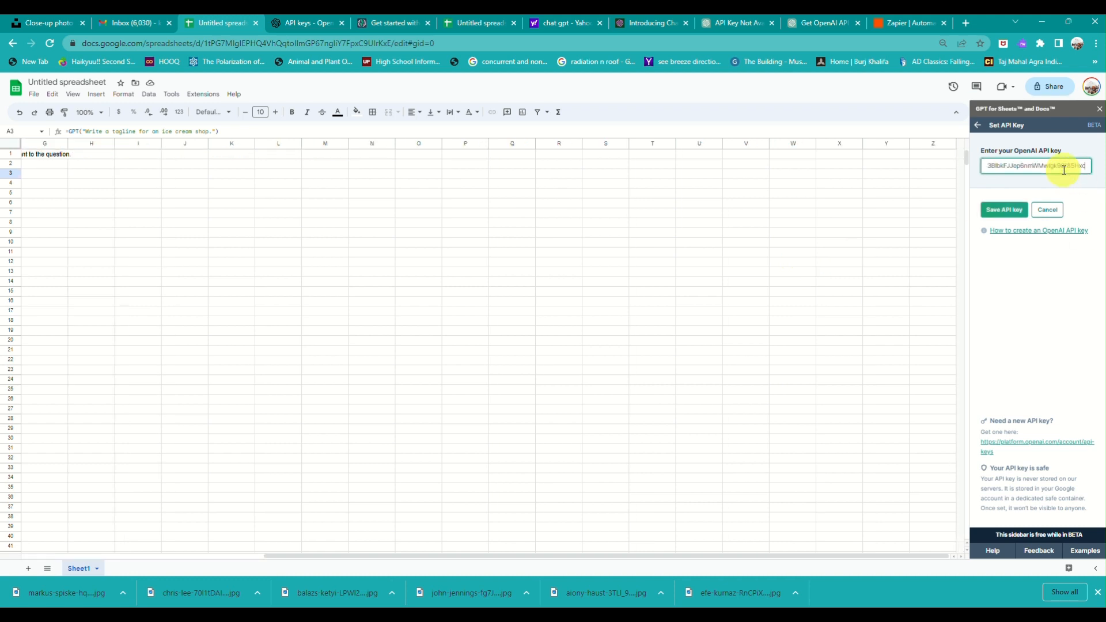
left_click(999, 212)
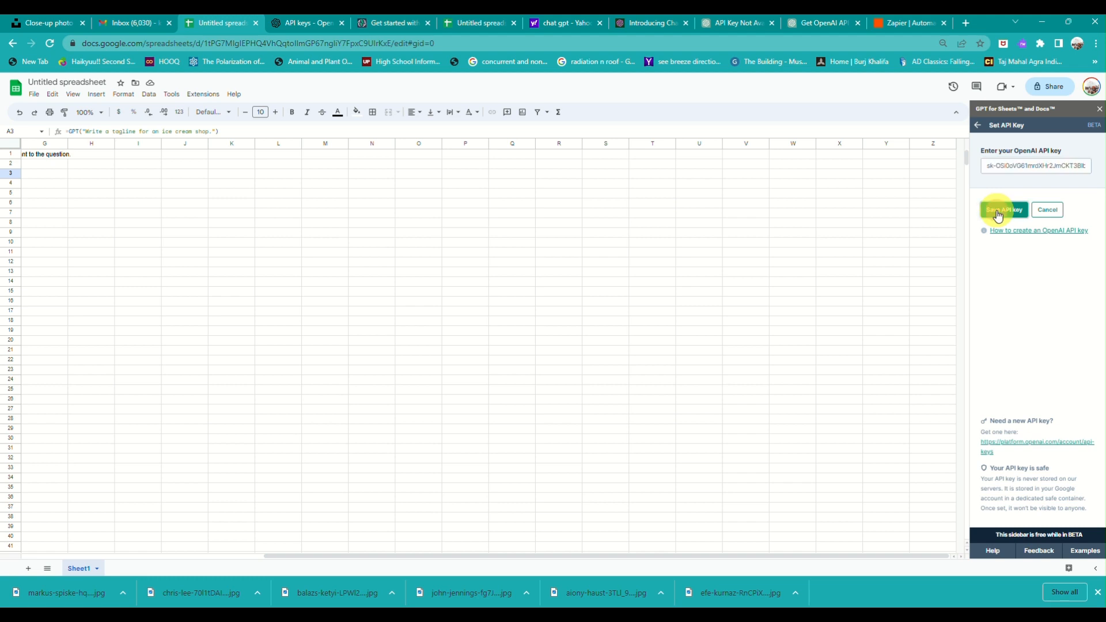
Skim the 'How to create an OpenAI API key' guide, then return to the Untitled spreadsheet.
left_click(1035, 232)
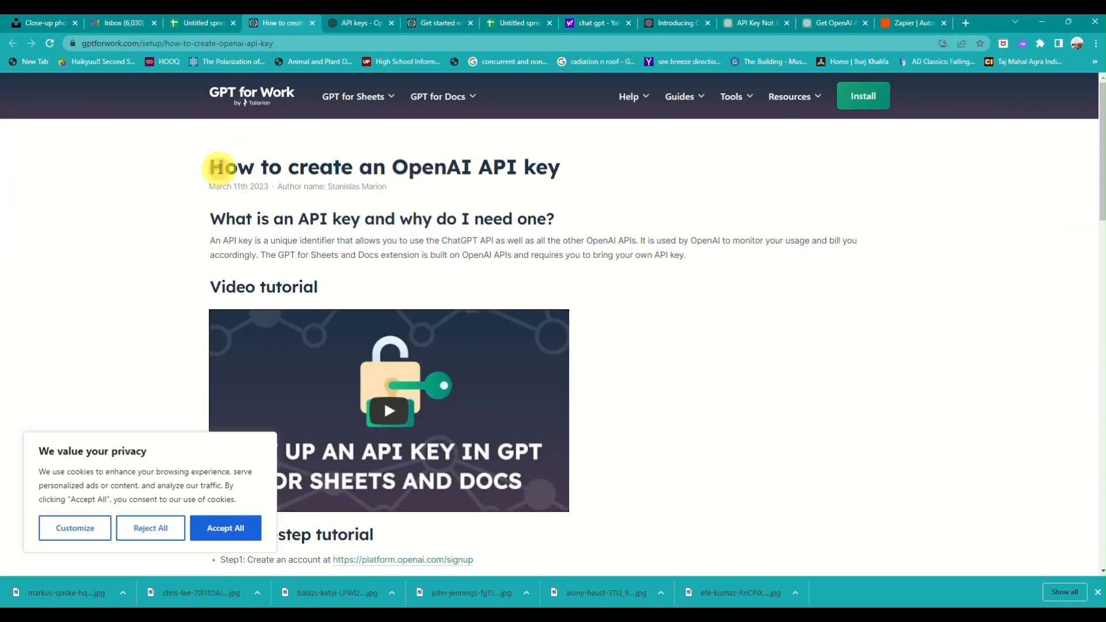
left_click_drag(224, 167, 595, 153)
scroll(528, 291, "down", 16)
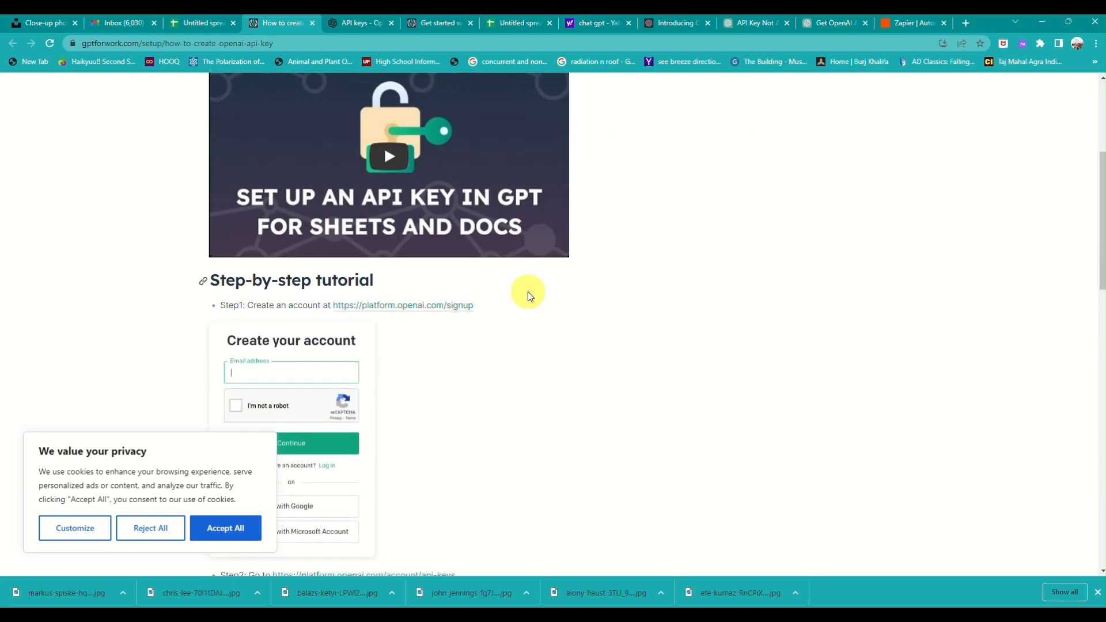
scroll(528, 291, "down", 10)
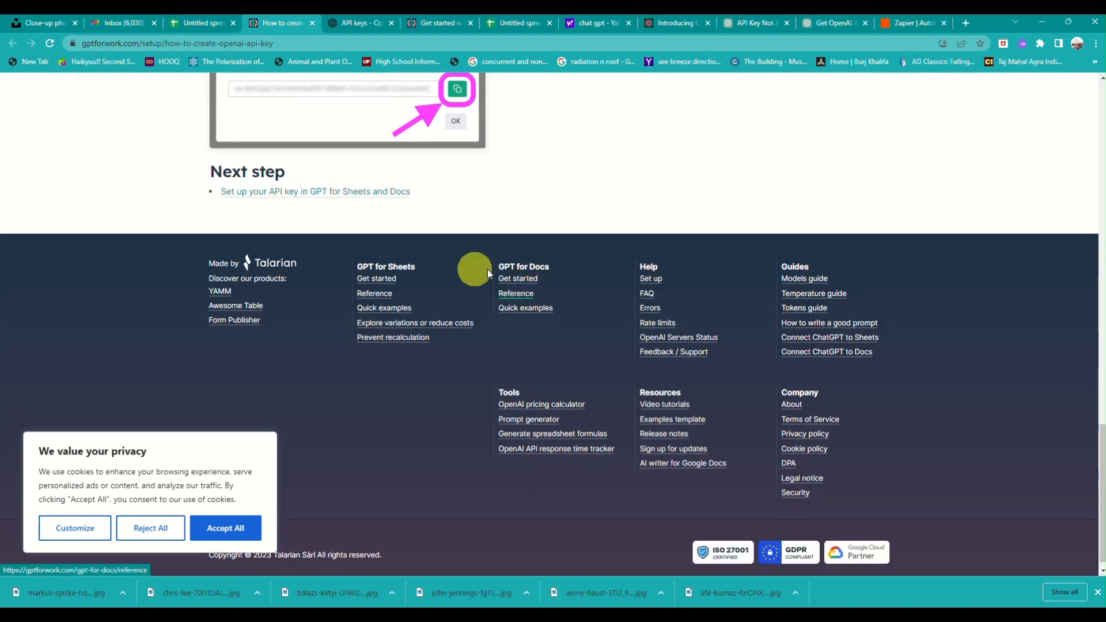
left_click(197, 19)
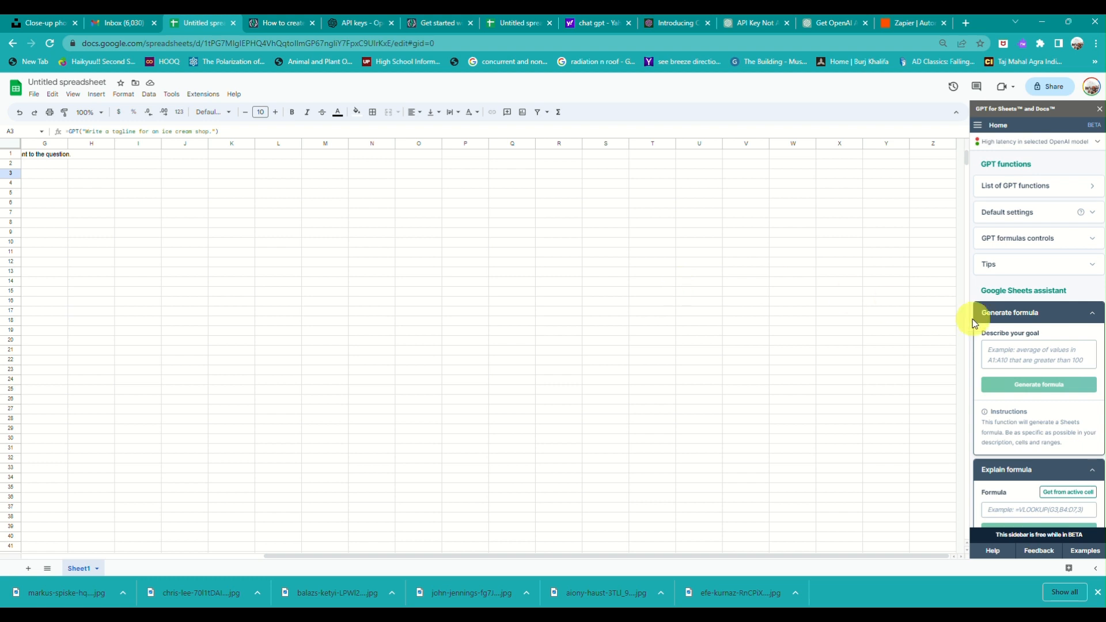
Show the list of GPT functions in the sidebar and copy the GPT tagline example formula.
scroll(613, 316, "left", 6)
scroll(614, 316, "down", 1)
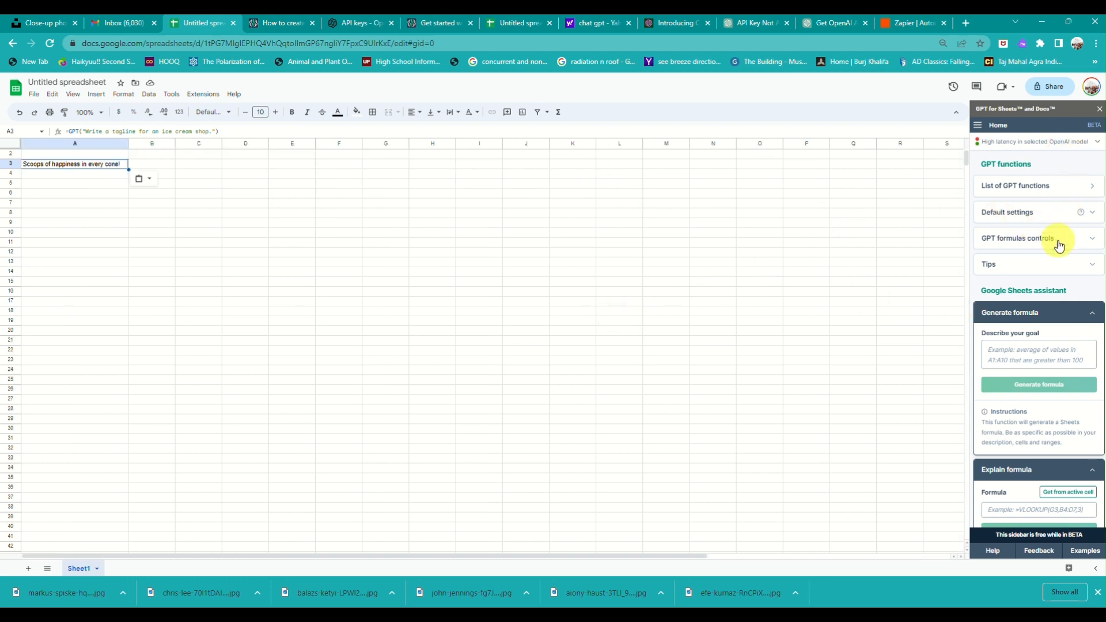
scroll(1059, 247, "down", 1)
scroll(1059, 248, "up", 1)
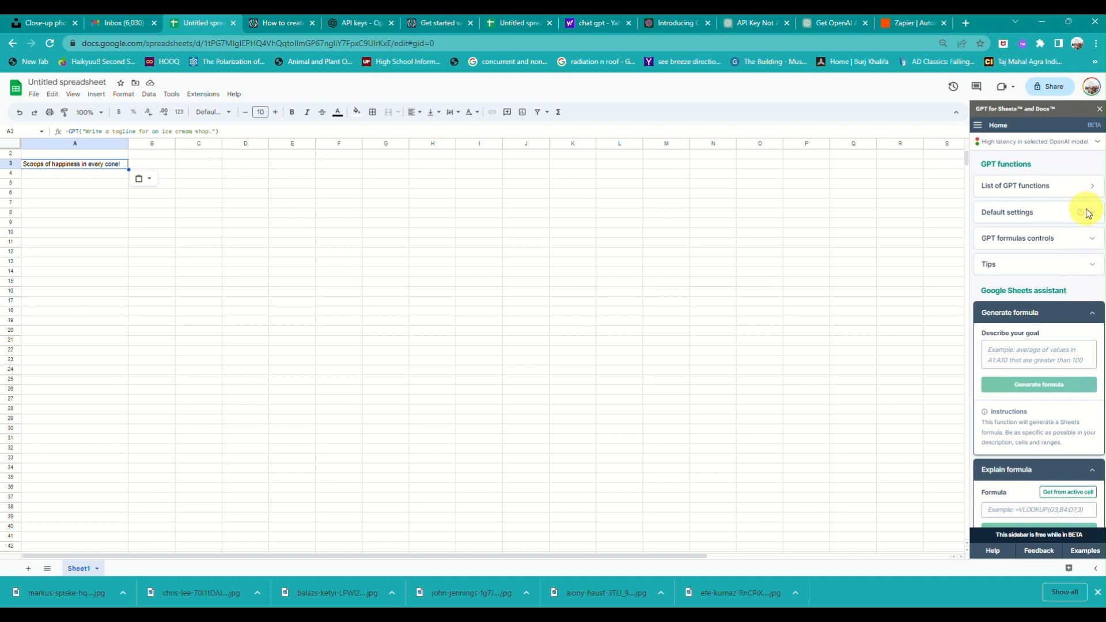
left_click(1077, 190)
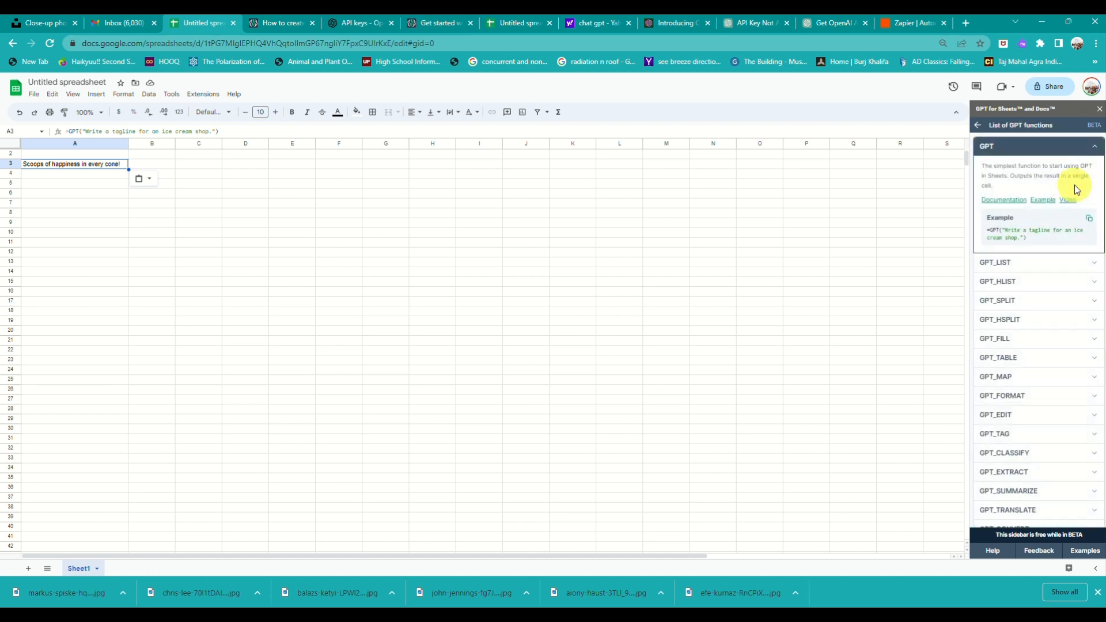
scroll(1087, 325, "down", 1)
scroll(1086, 325, "up", 1)
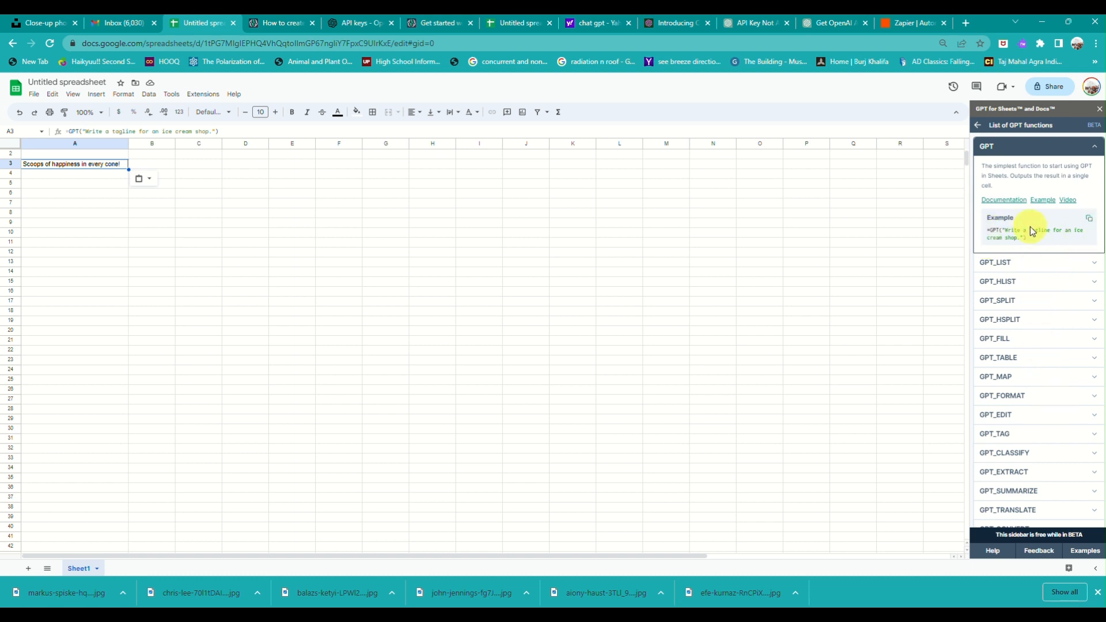
left_click(1090, 220)
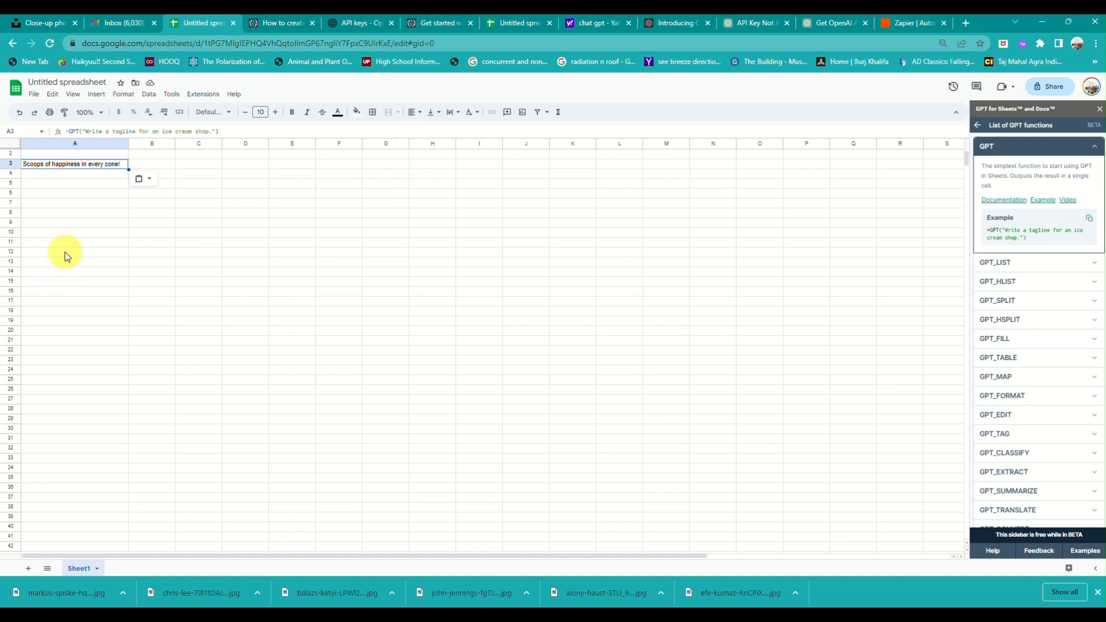
Paste the copied GPT tagline formula into cell A8.
left_click(73, 216)
key("ctrl+v")
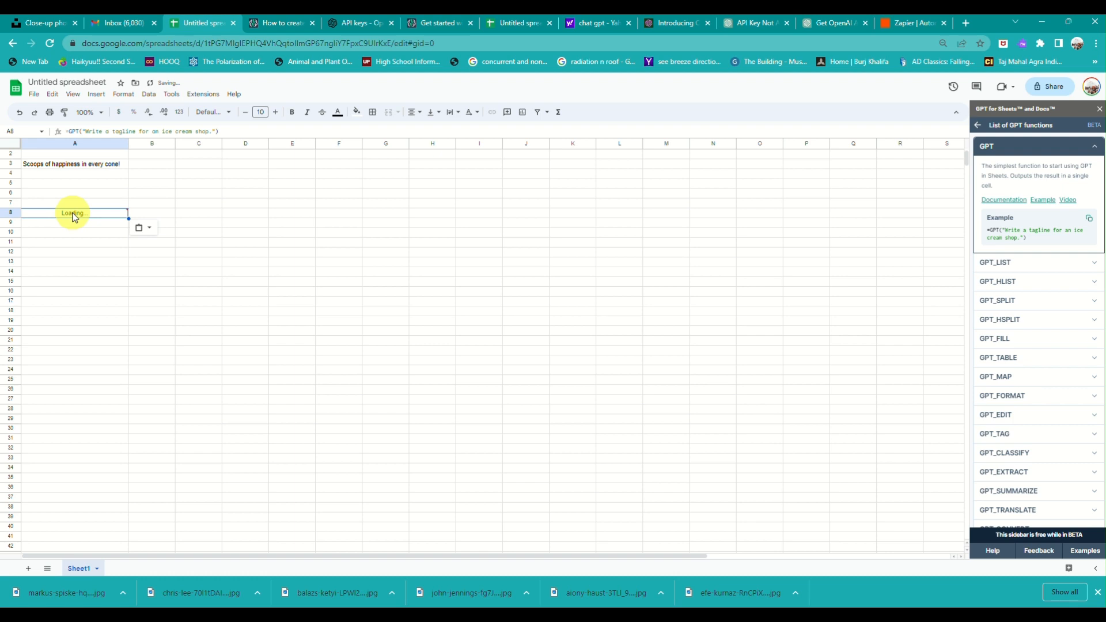
scroll(73, 217, "up", 1)
Zoom the sheet to 150% and expand GPT_LIST's description and example in the sidebar.
left_click(90, 113)
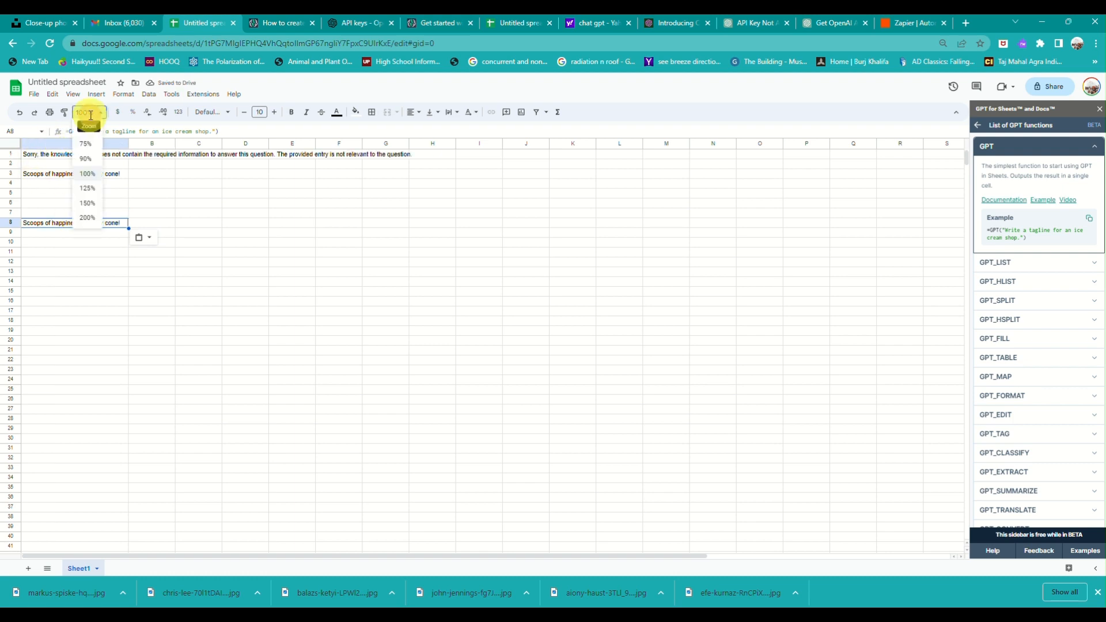
left_click(86, 203)
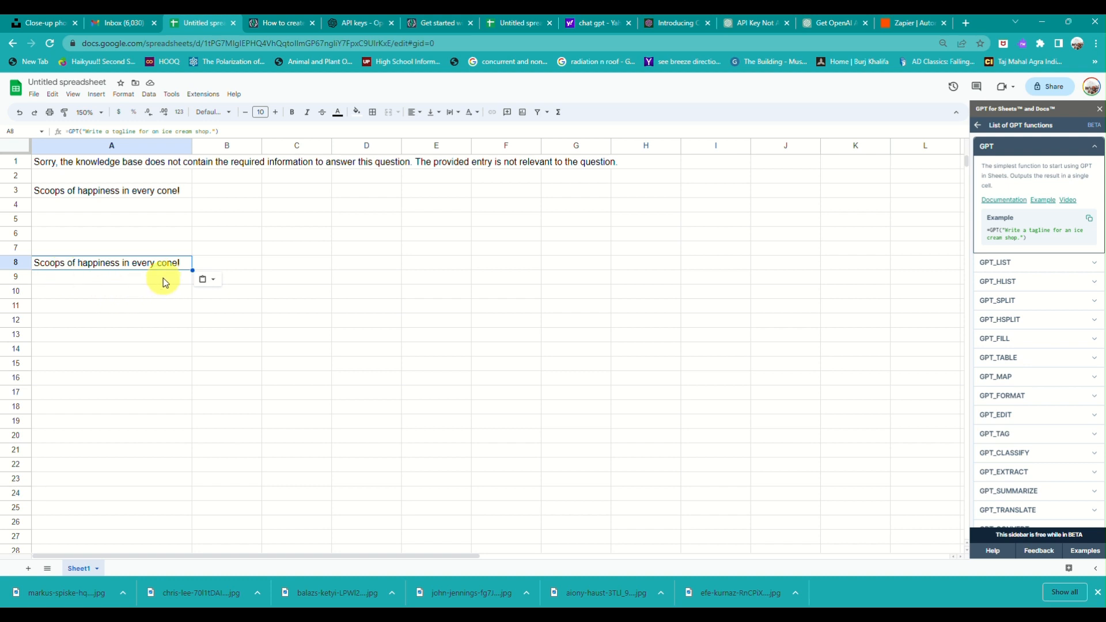
left_click(1044, 263)
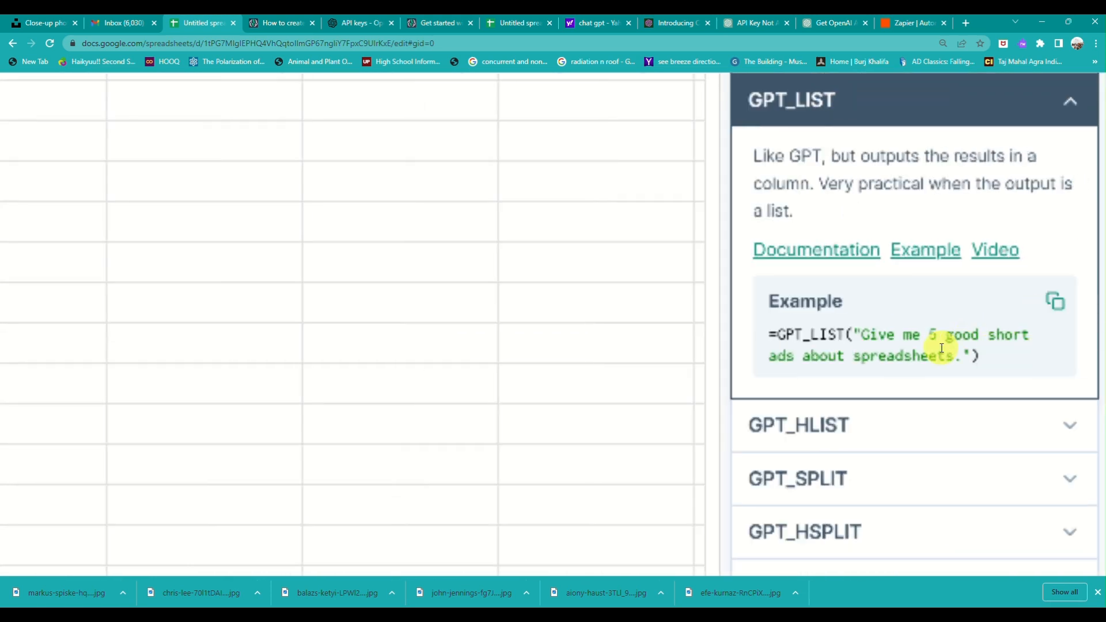
Paste the GPT_LIST example formula into A11 and select the five generated ads in A11:A15.
left_click(1061, 305)
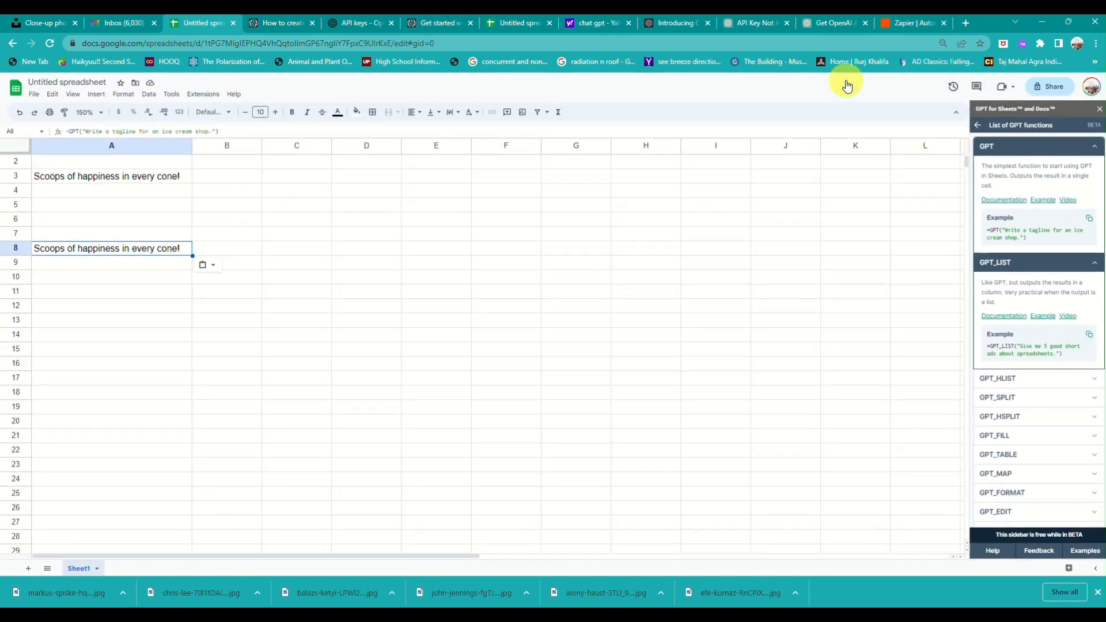
left_click(123, 291)
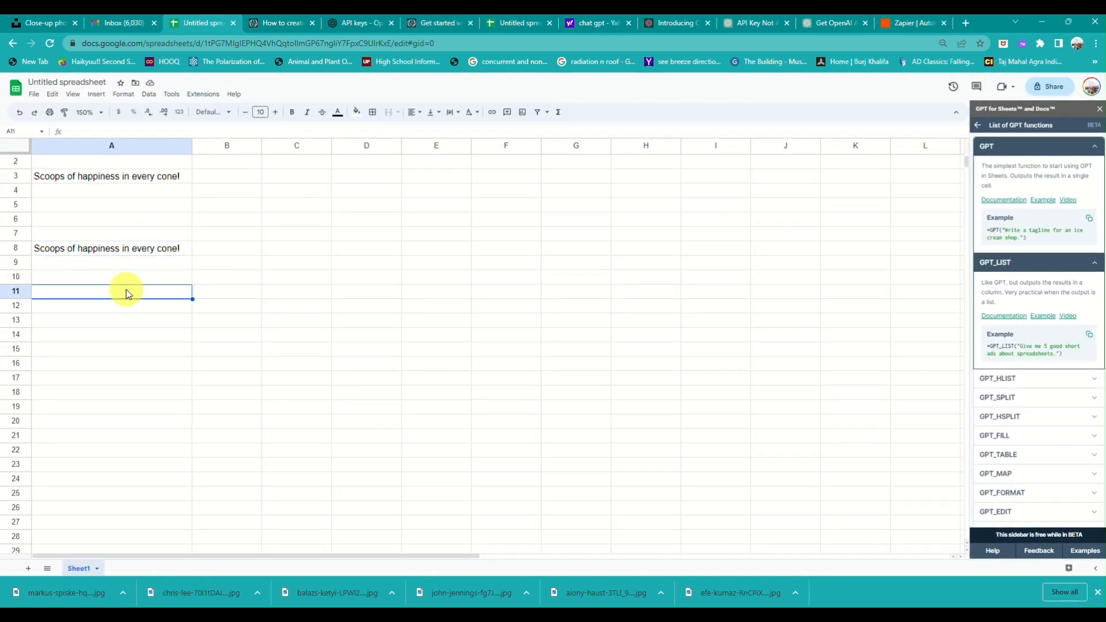
key("ctrl+v")
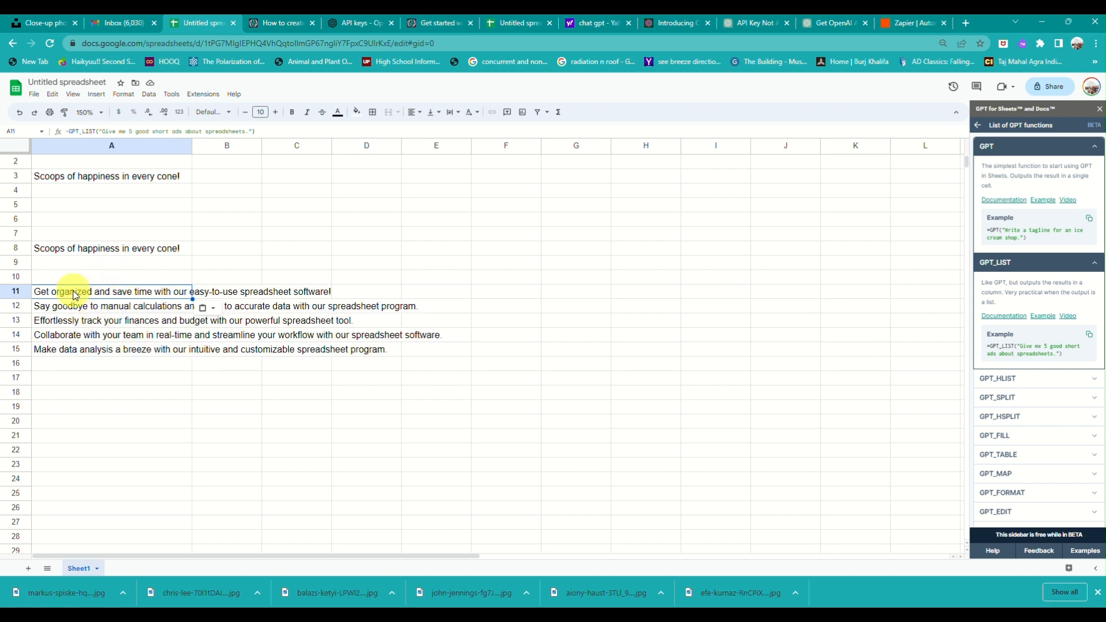
left_click(73, 291)
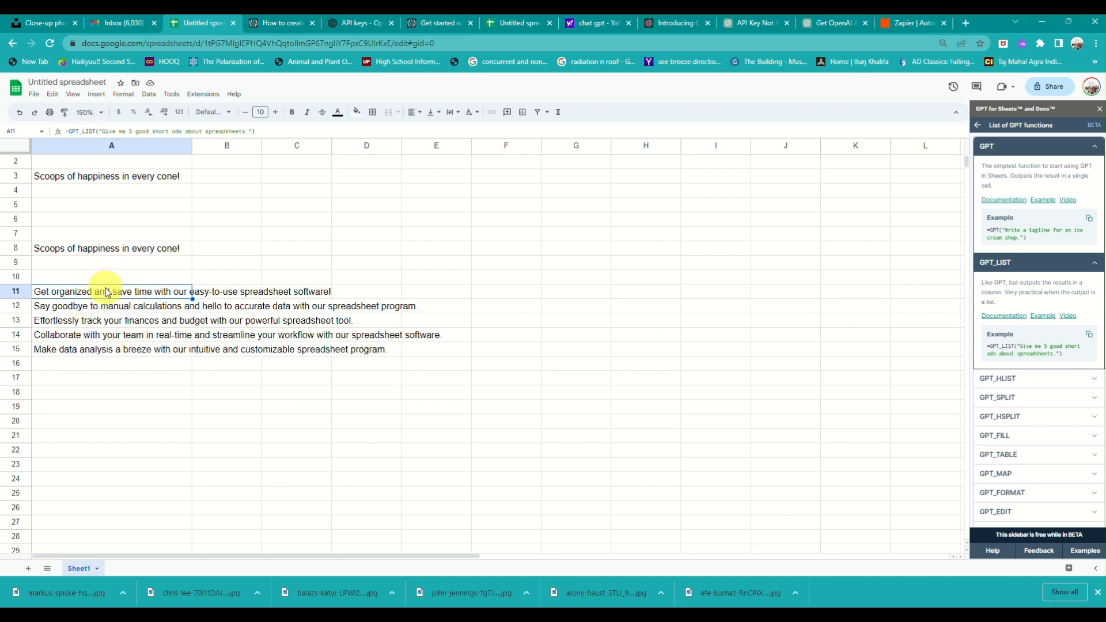
left_click_drag(106, 293, 112, 355)
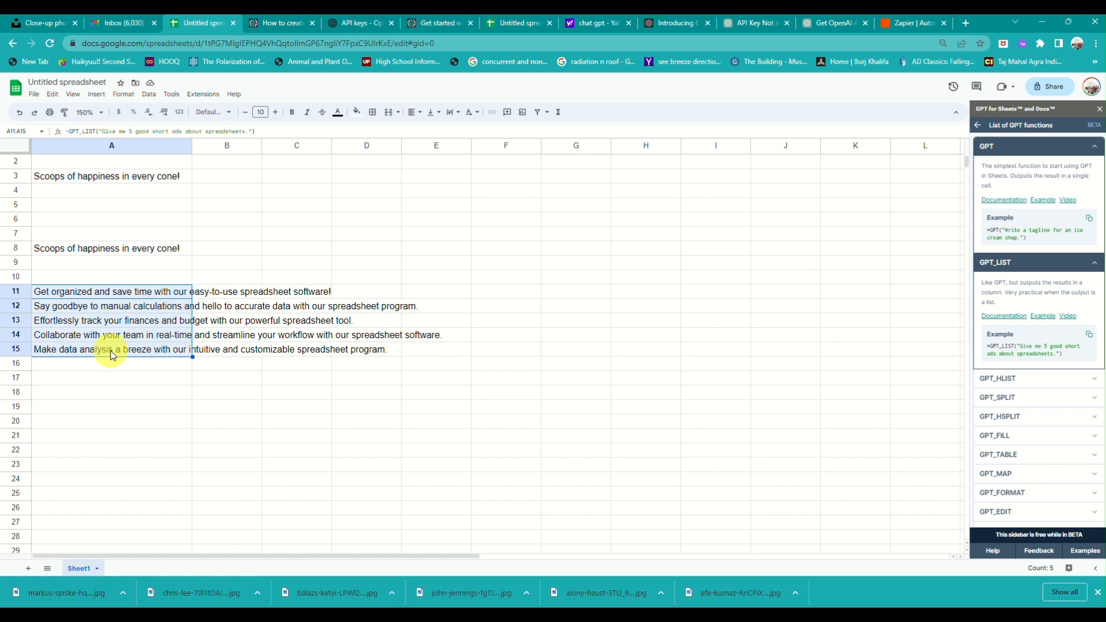
Fill A11:A15 orange and widen column A so the five ads fit.
left_click(357, 112)
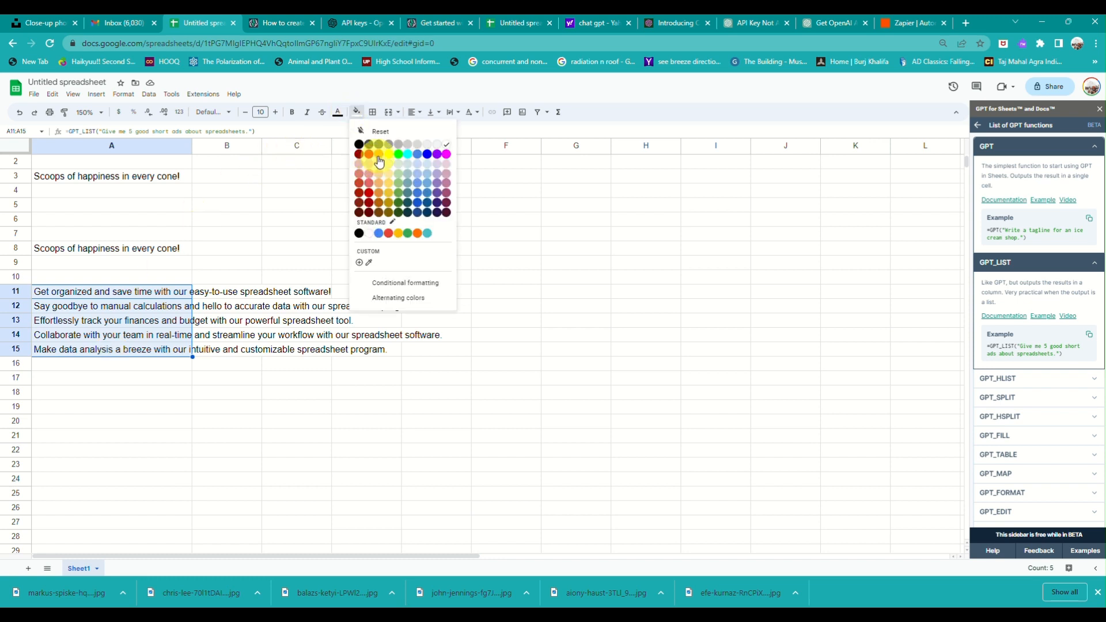
left_click(372, 156)
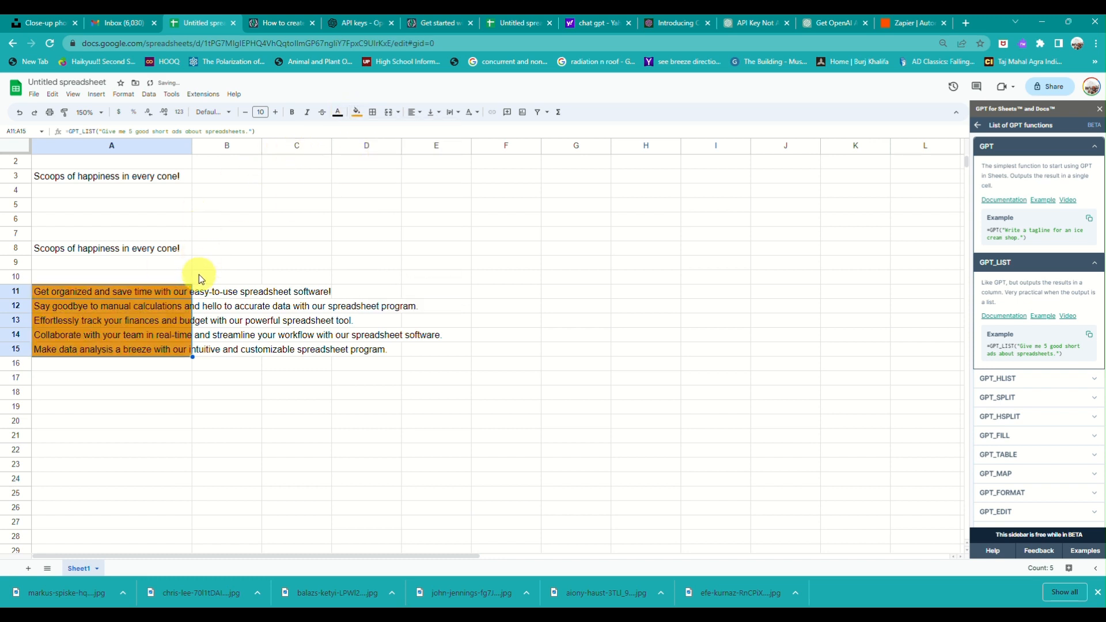
left_click_drag(194, 146, 453, 205)
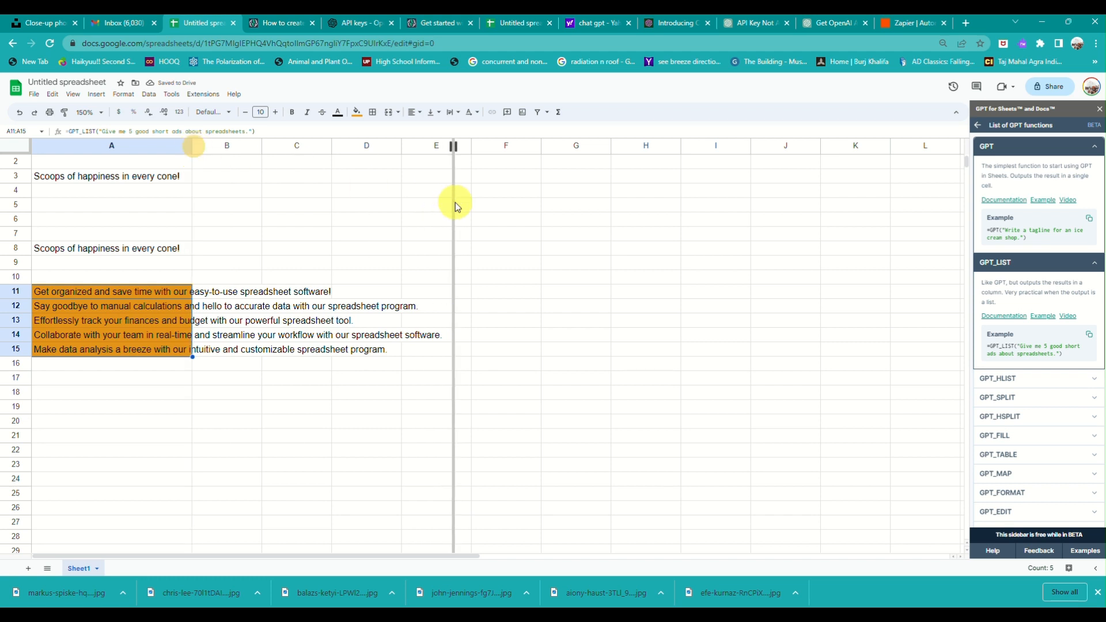
left_click(215, 247)
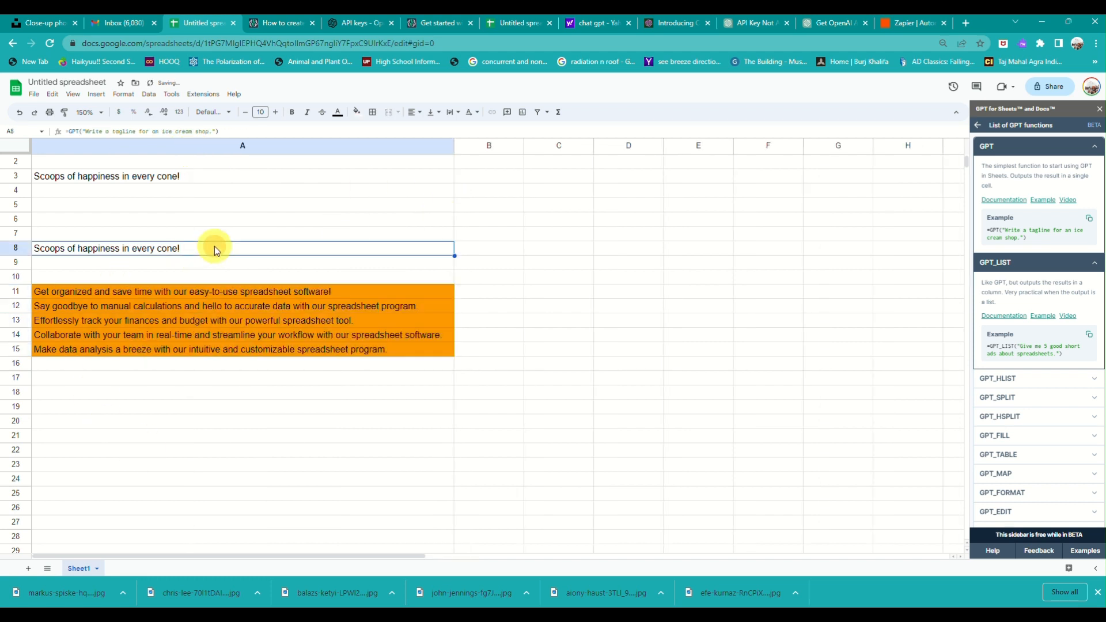
Copy the GPT_TABLE example formula from the sidebar and paste it into cell A19.
scroll(214, 470, "down", 4)
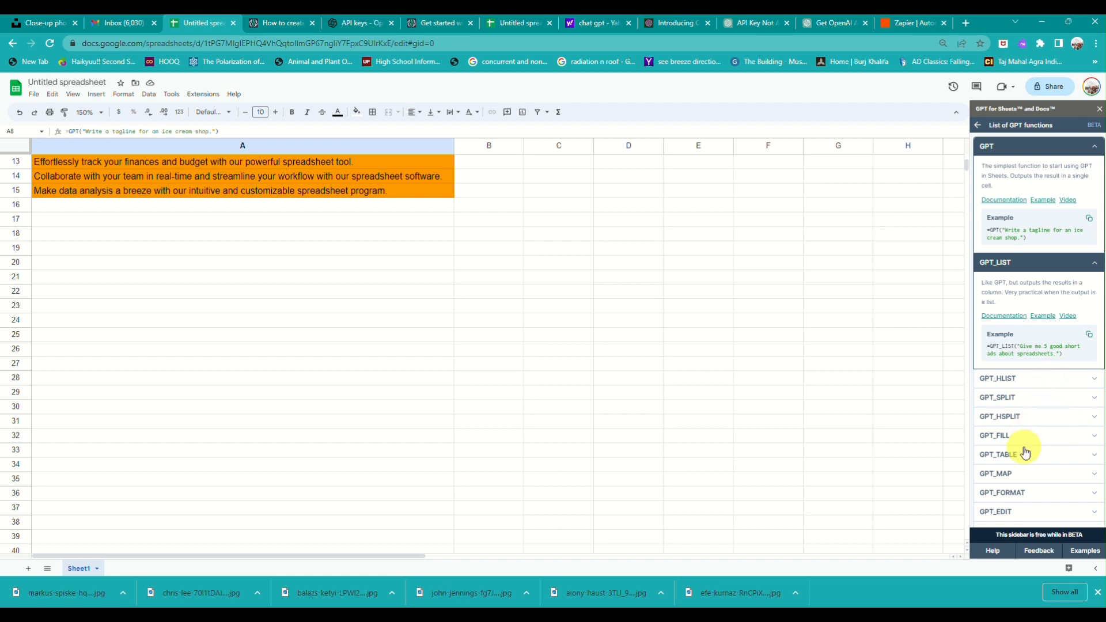
left_click(1052, 458)
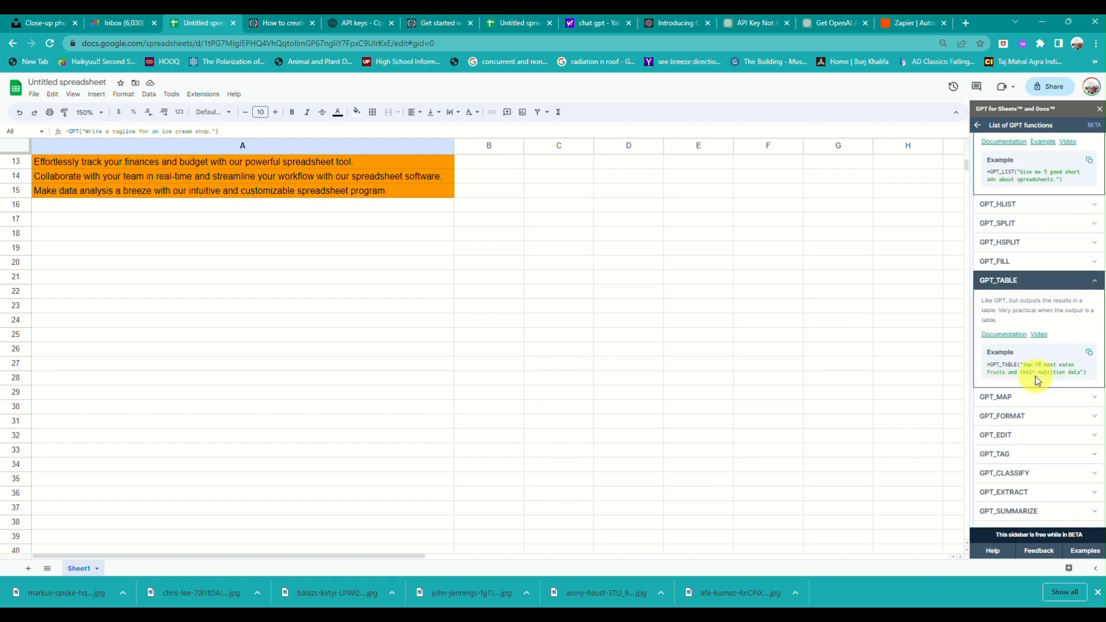
left_click(1090, 354)
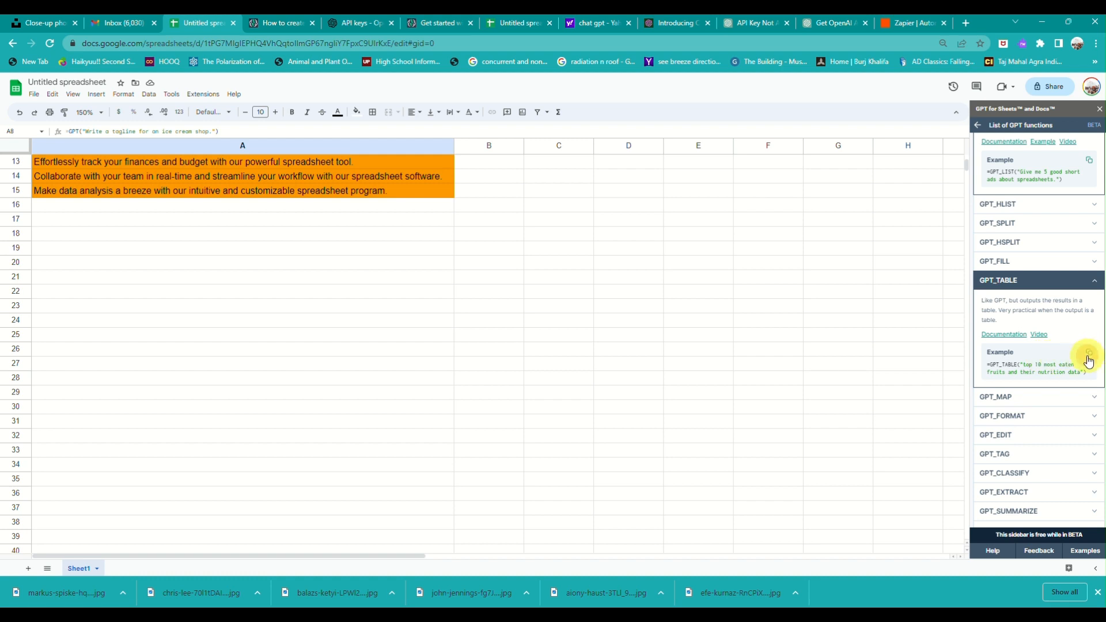
left_click(82, 249)
key("ctrl+v")
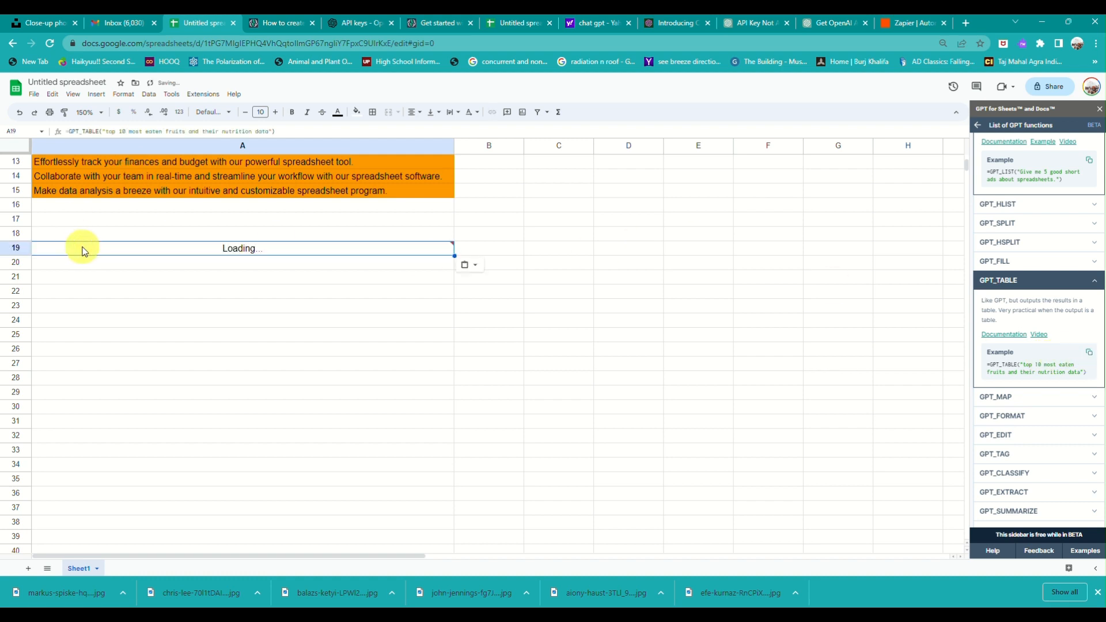
Zoom the sheet to 200% to view the fruit nutrition table in A19:F29.
scroll(83, 249, "up", 1)
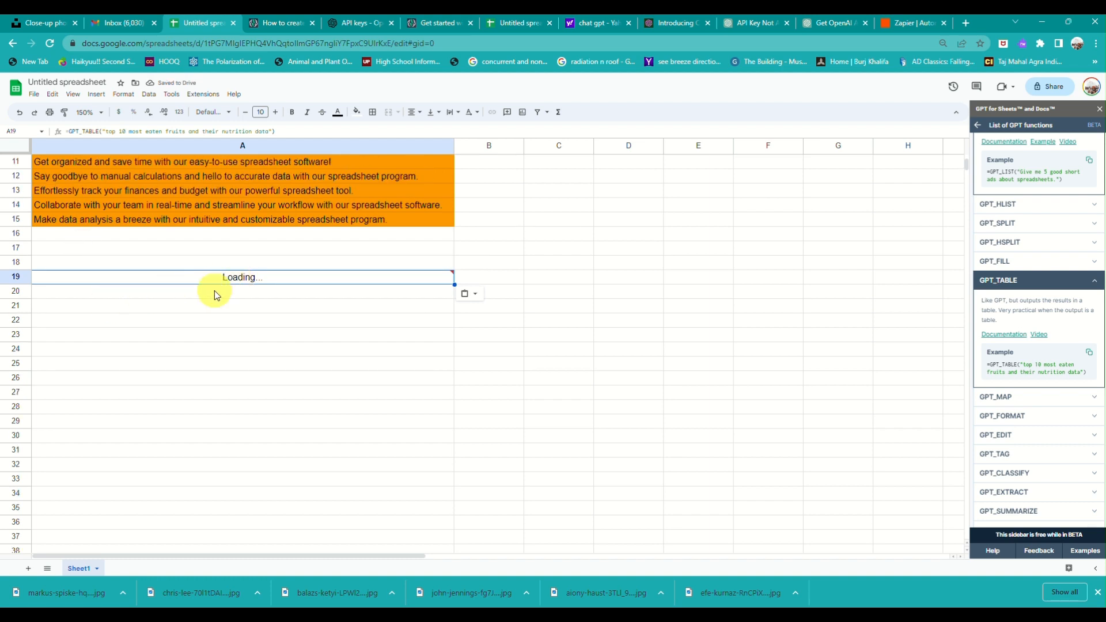
mouse_move(256, 281)
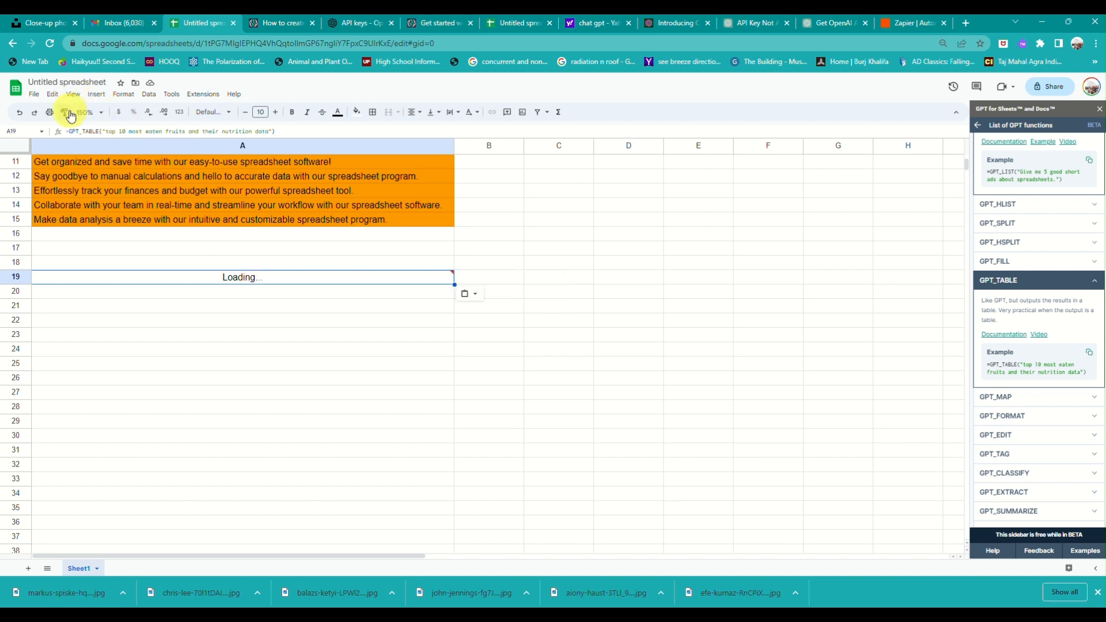
left_click(91, 112)
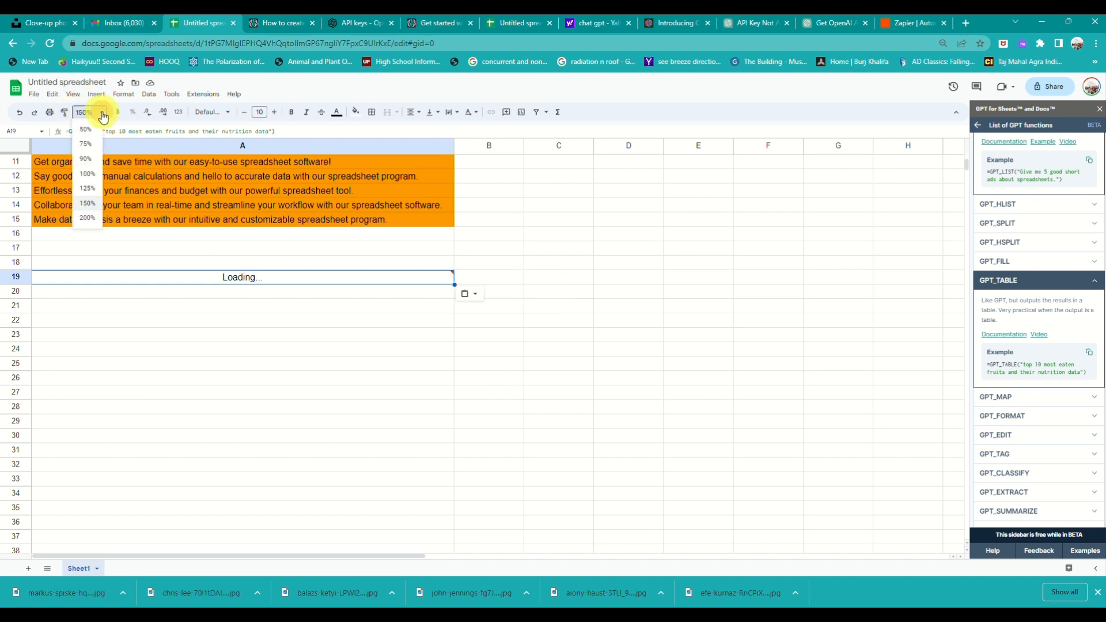
left_click(87, 217)
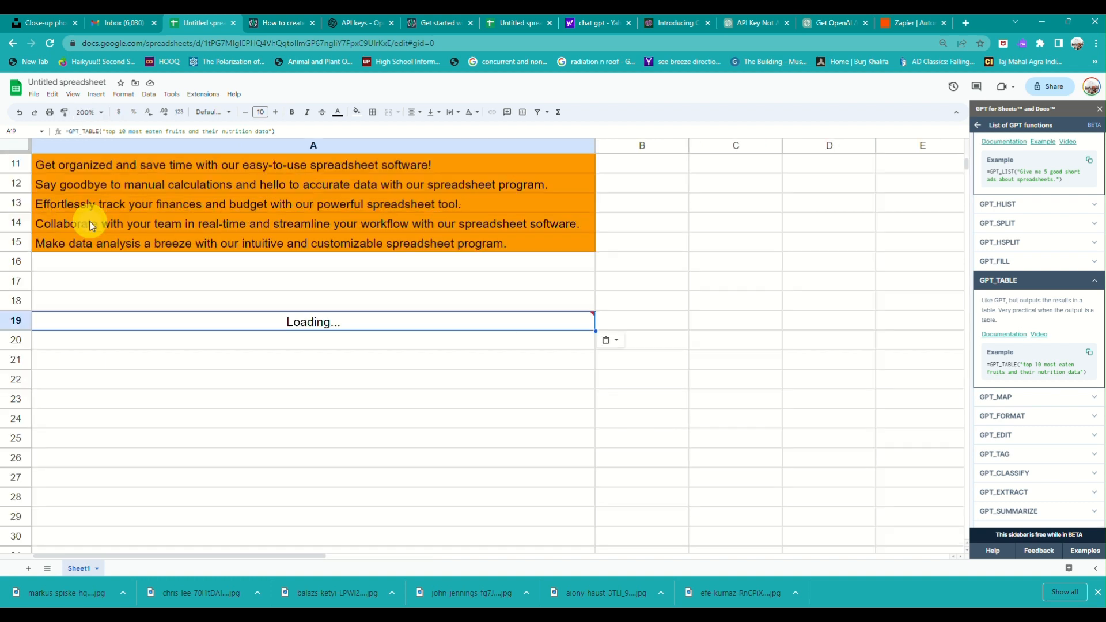
scroll(212, 364, "down", 2)
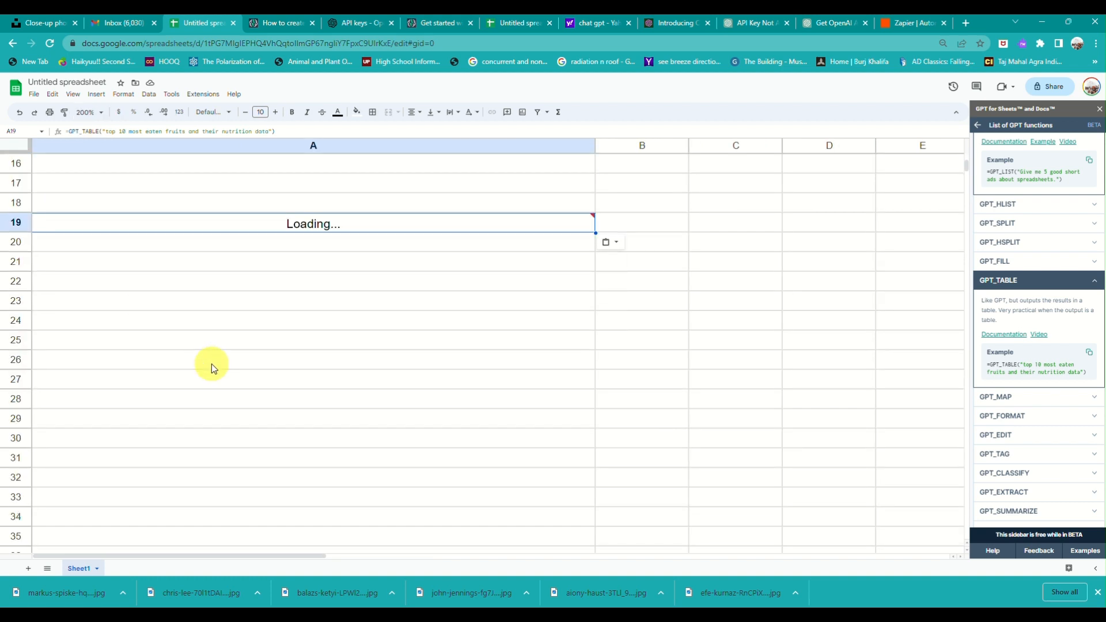
scroll(212, 364, "right", 2)
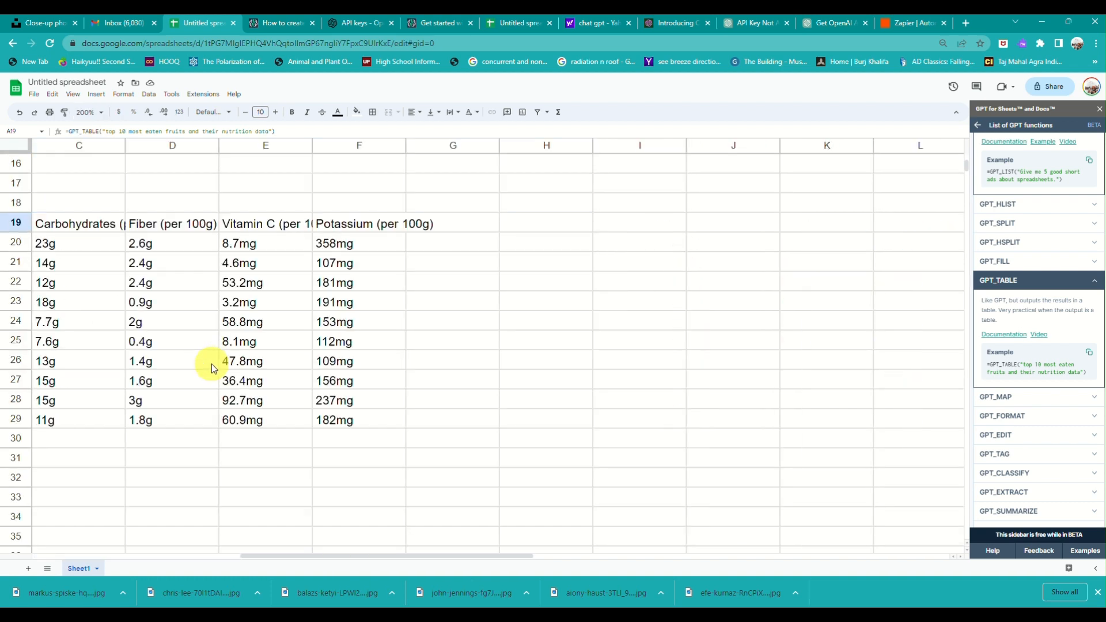
scroll(230, 226, "left", 2)
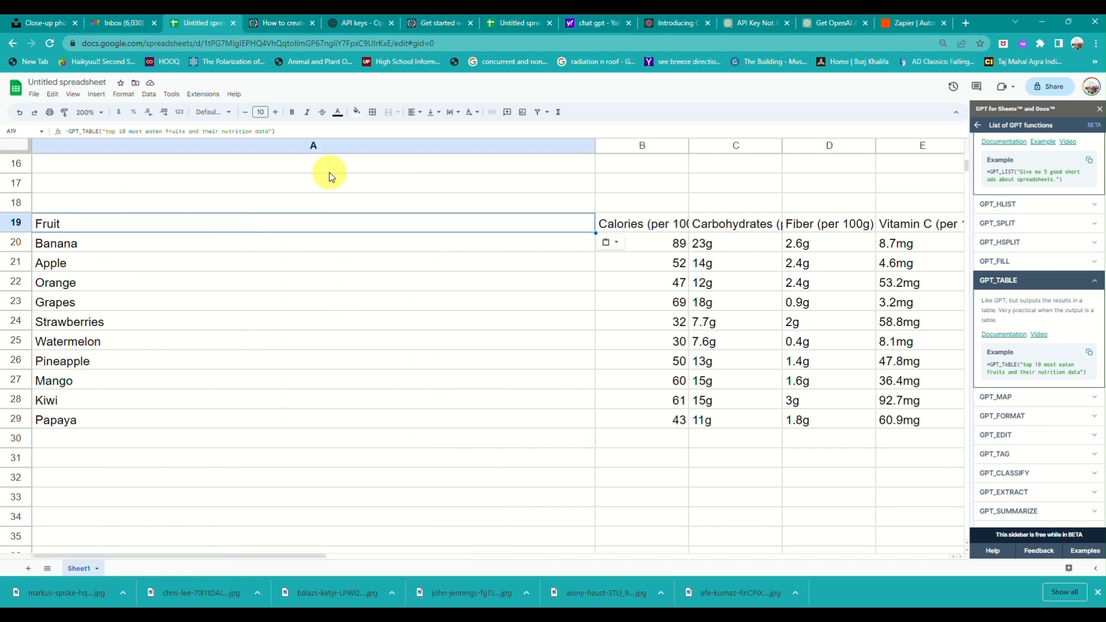
Narrow column A to fit the fruit table, and expand GPT_MAP and GPT_FORMAT in the sidebar.
left_click_drag(594, 146, 181, 260)
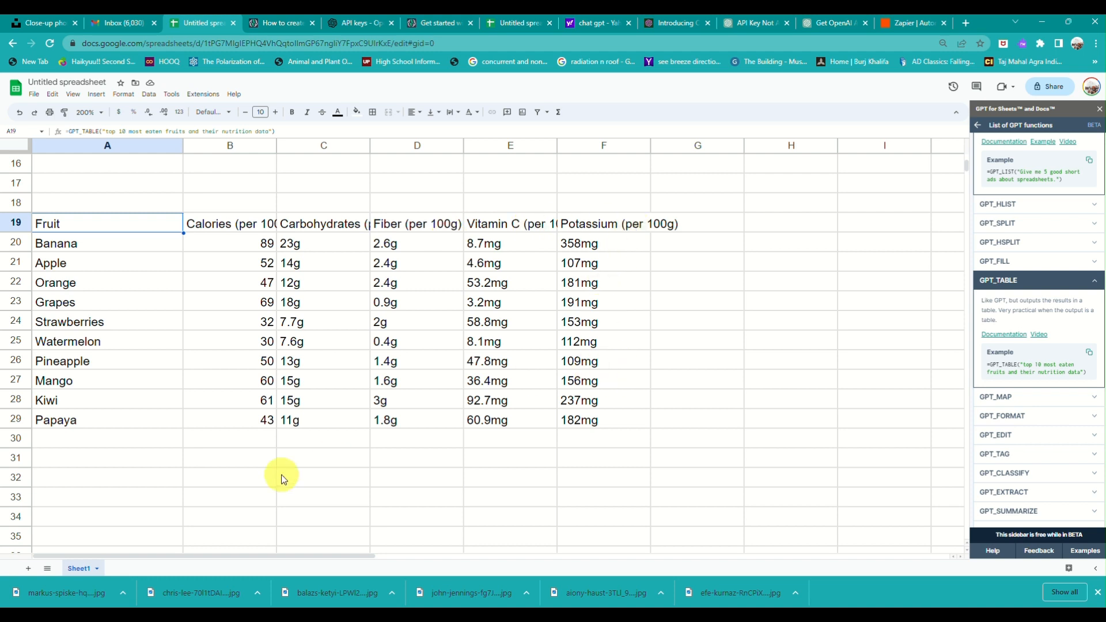
scroll(283, 332, "down", 2)
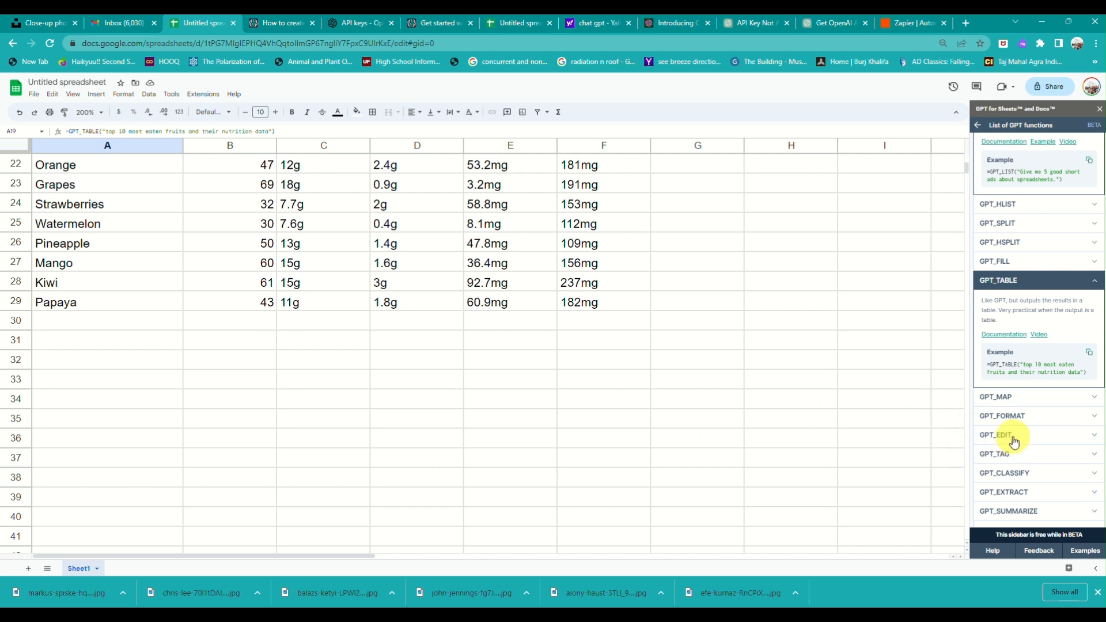
left_click(1024, 398)
scroll(1025, 399, "down", 2)
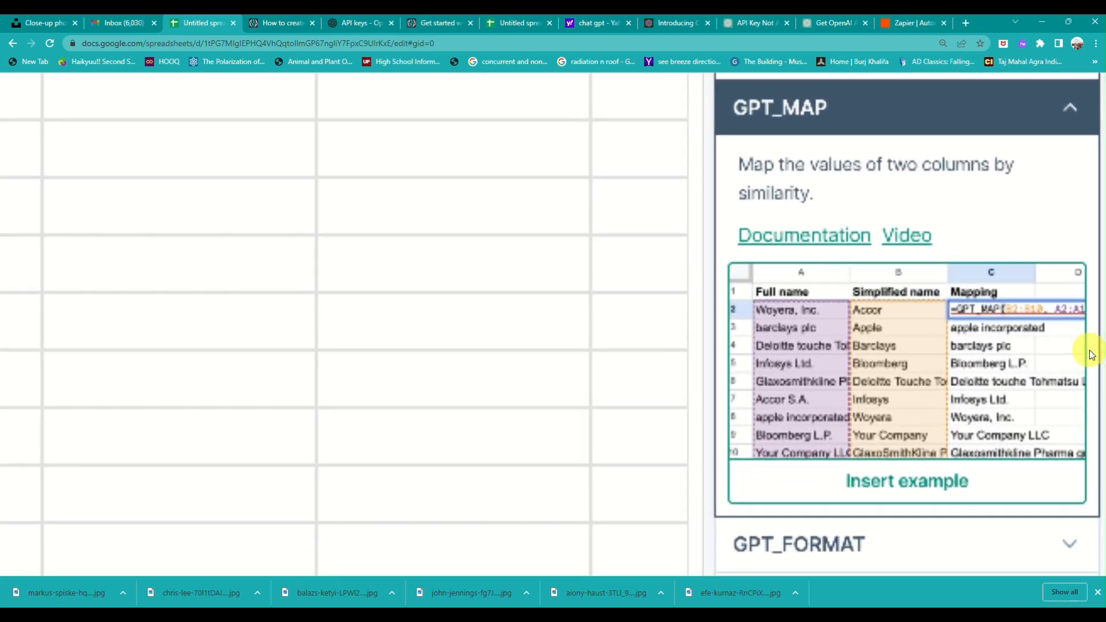
scroll(1091, 352, "down", 2)
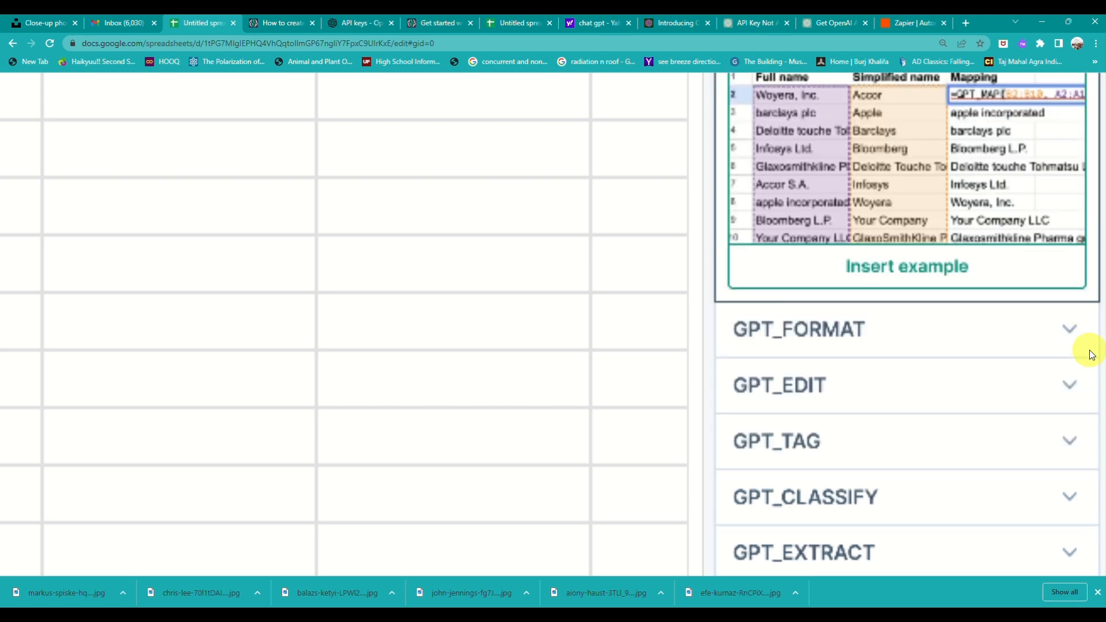
left_click(1091, 352)
scroll(1091, 354, "down", 2)
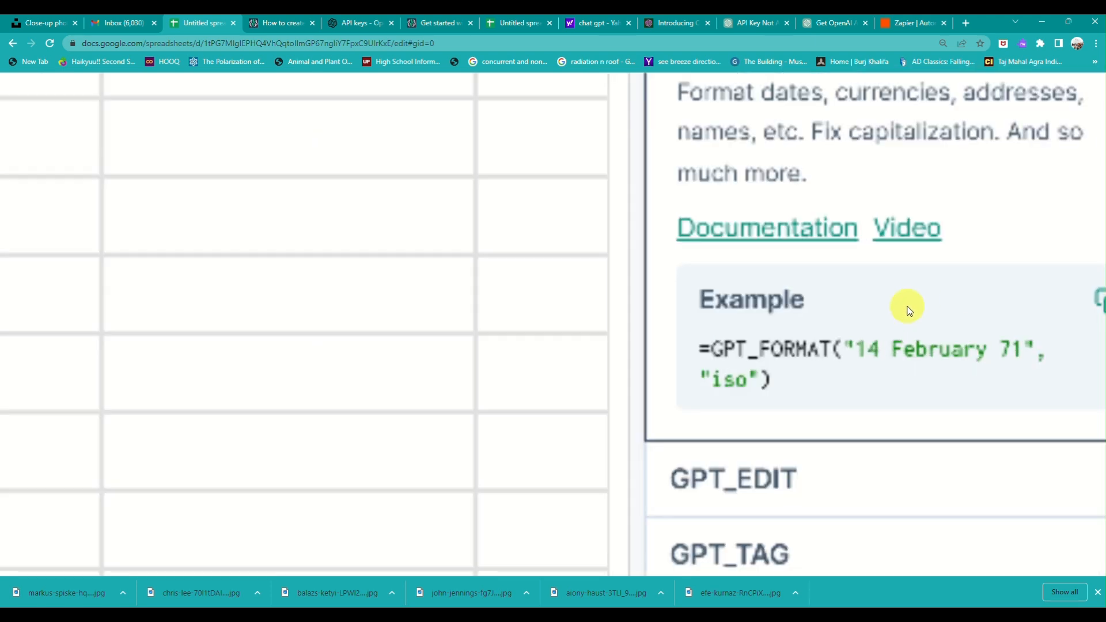
Copy the GPT_FORMAT example =GPT_FORMAT("14 February 71", "iso") and paste it into cell A35.
left_click(1084, 305)
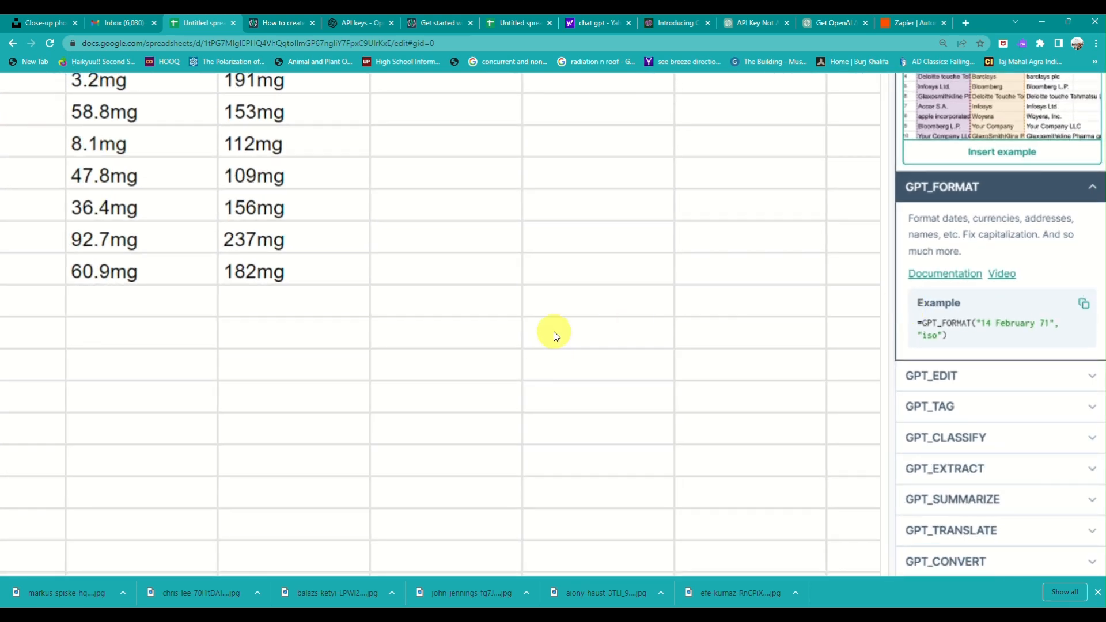
scroll(14, 337, "down", 2)
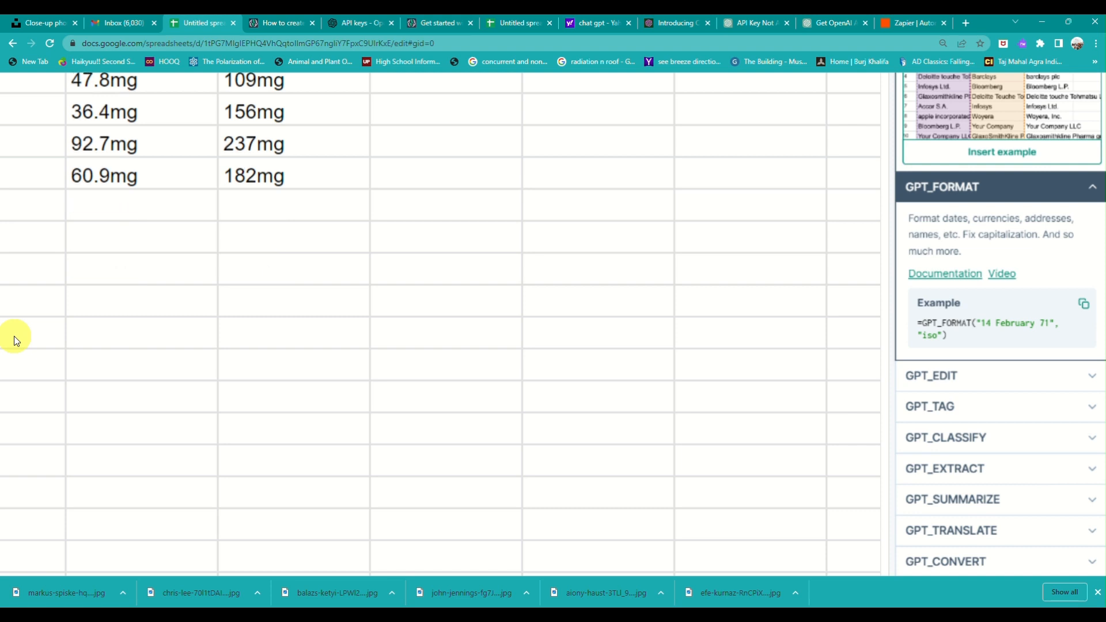
left_click_drag(14, 337, 135, 331)
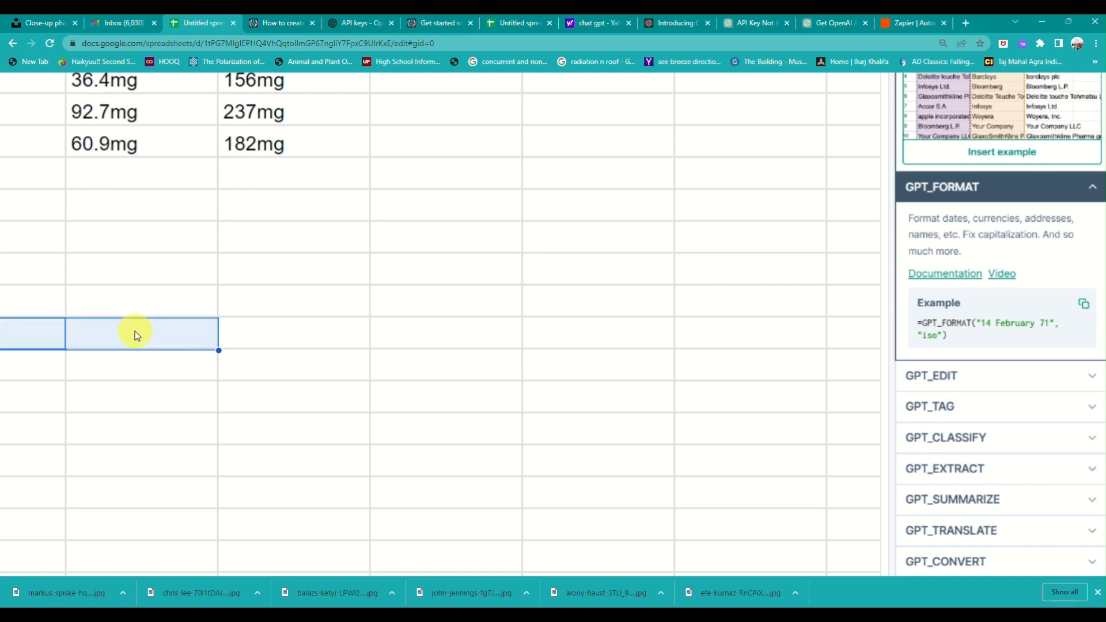
key("Left")
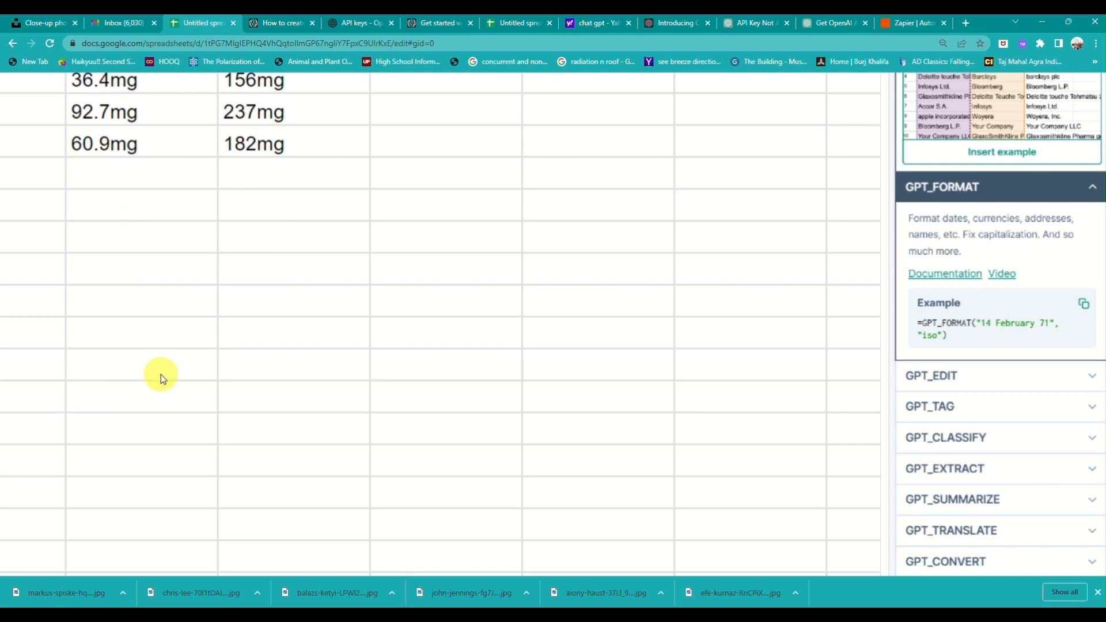
left_click(160, 334)
key("Left")
key("Left")
key("ctrl+minus")
key("ctrl+minus")
key("ctrl+minus")
key("ctrl+minus")
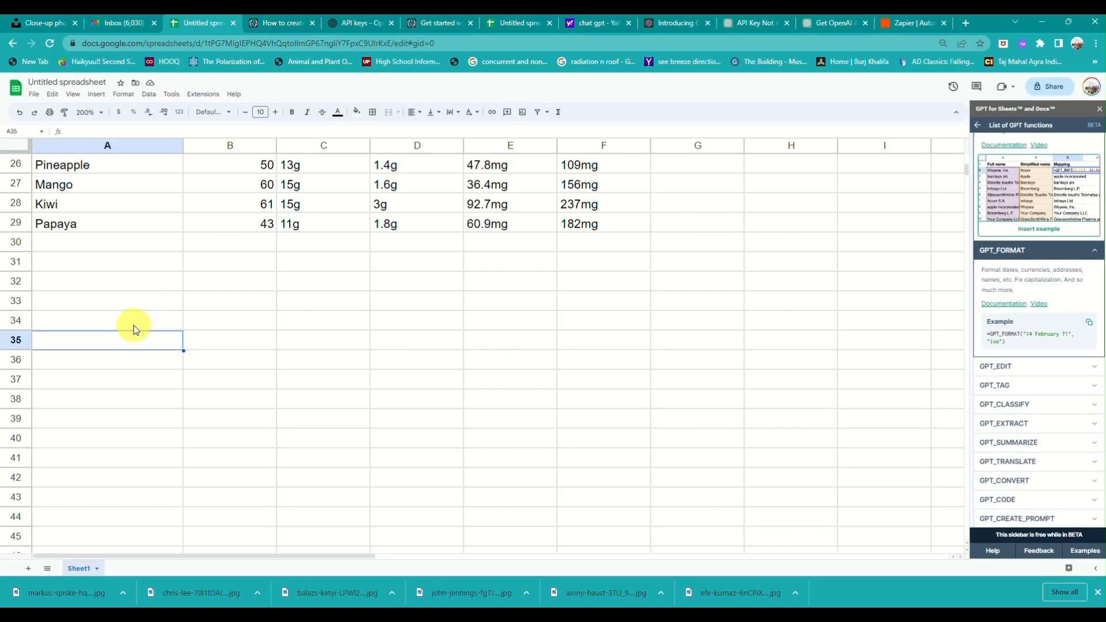
key("ctrl+v")
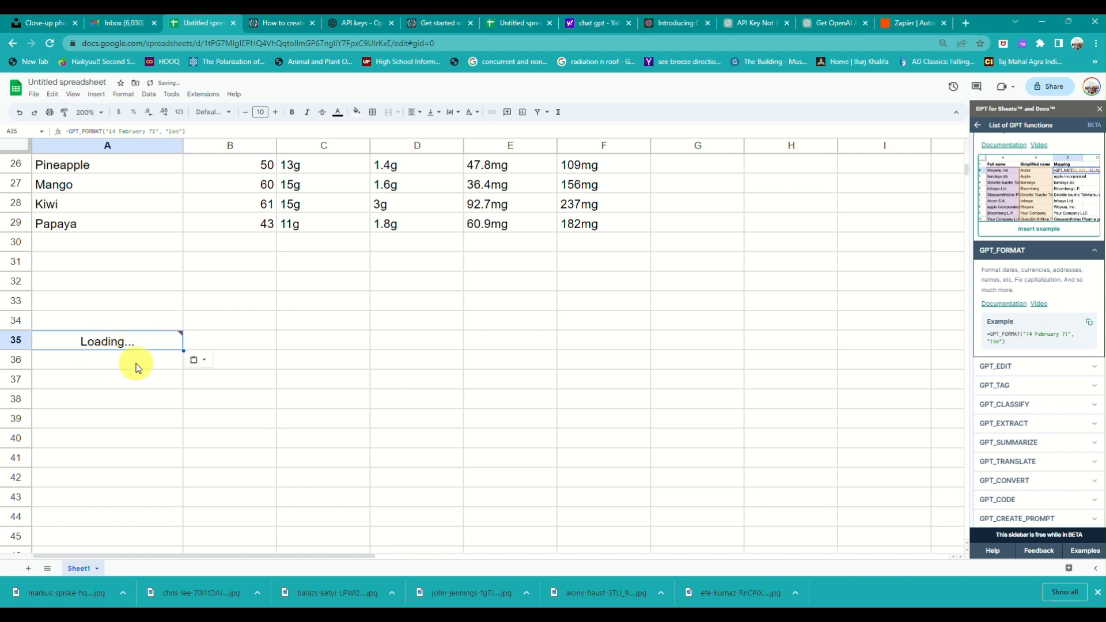
scroll(136, 364, "down", 2)
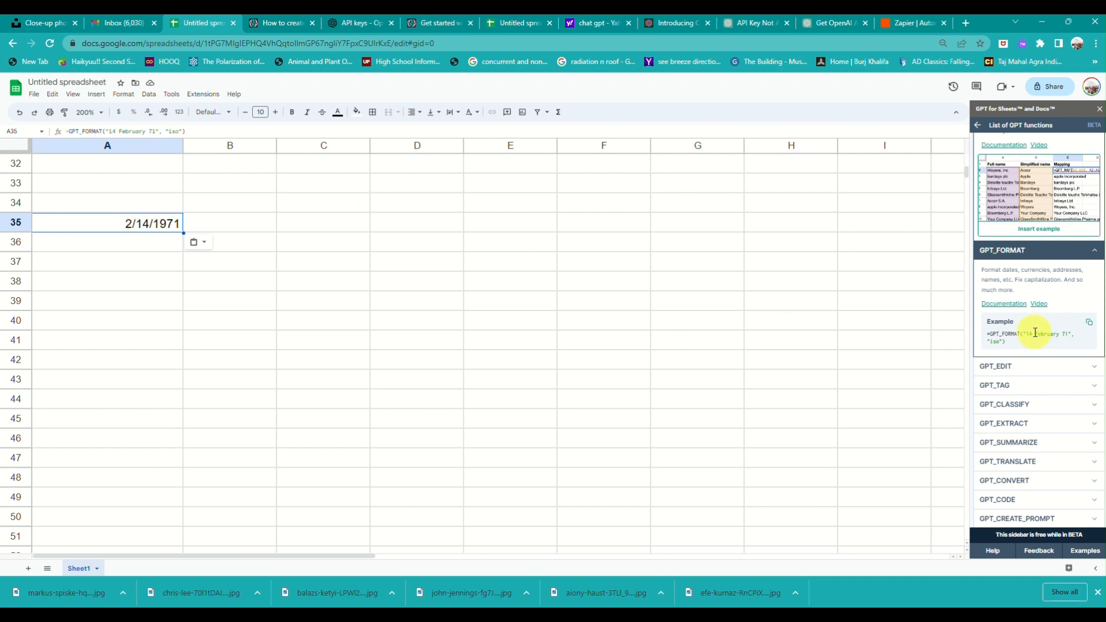
Expand GPT_CONVERT, copy its example formula, and paste it into cell A38.
scroll(1018, 425, "down", 1)
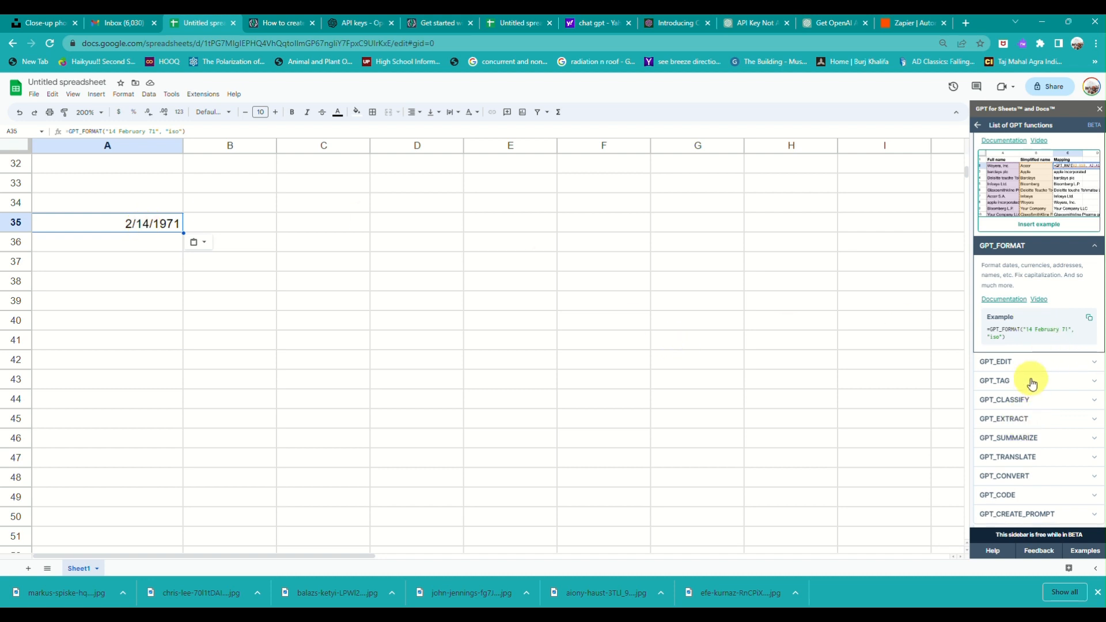
left_click(1070, 477)
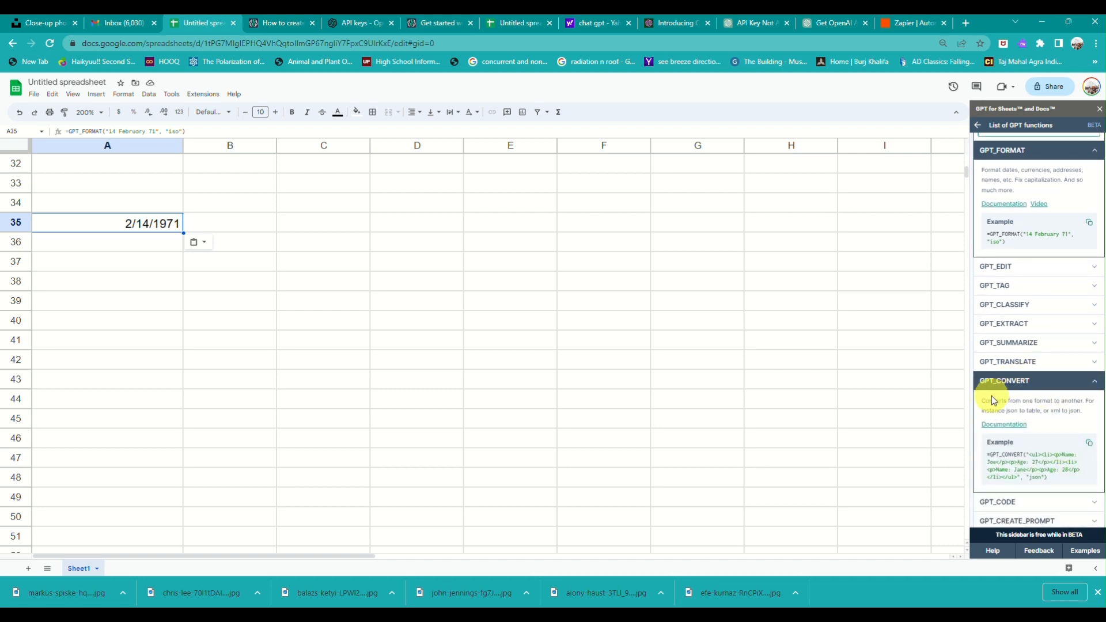
left_click(1089, 444)
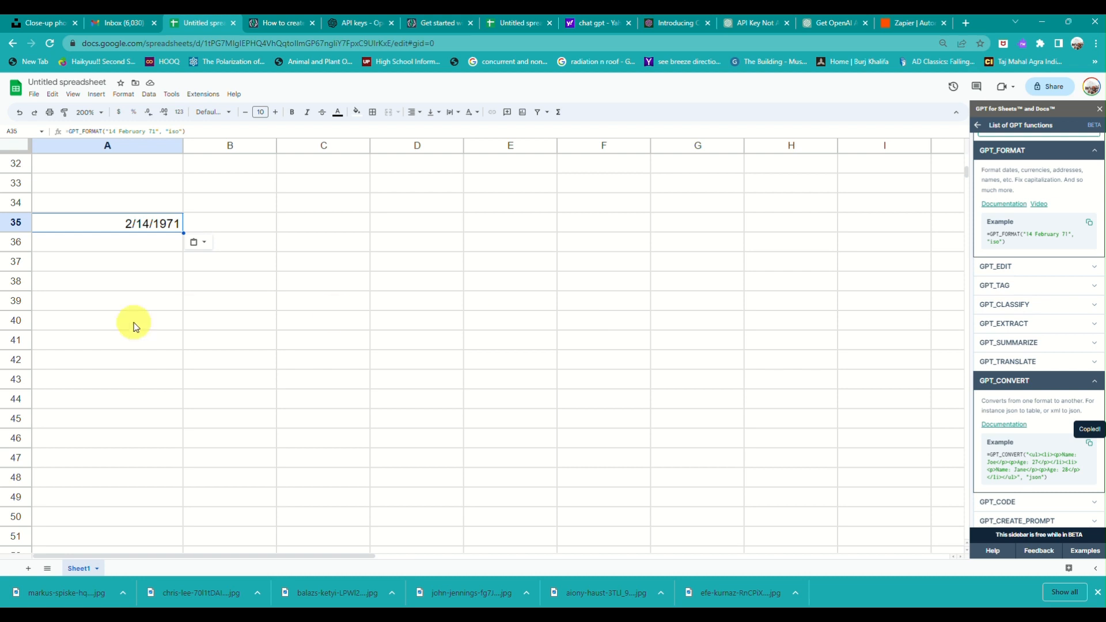
left_click(109, 290)
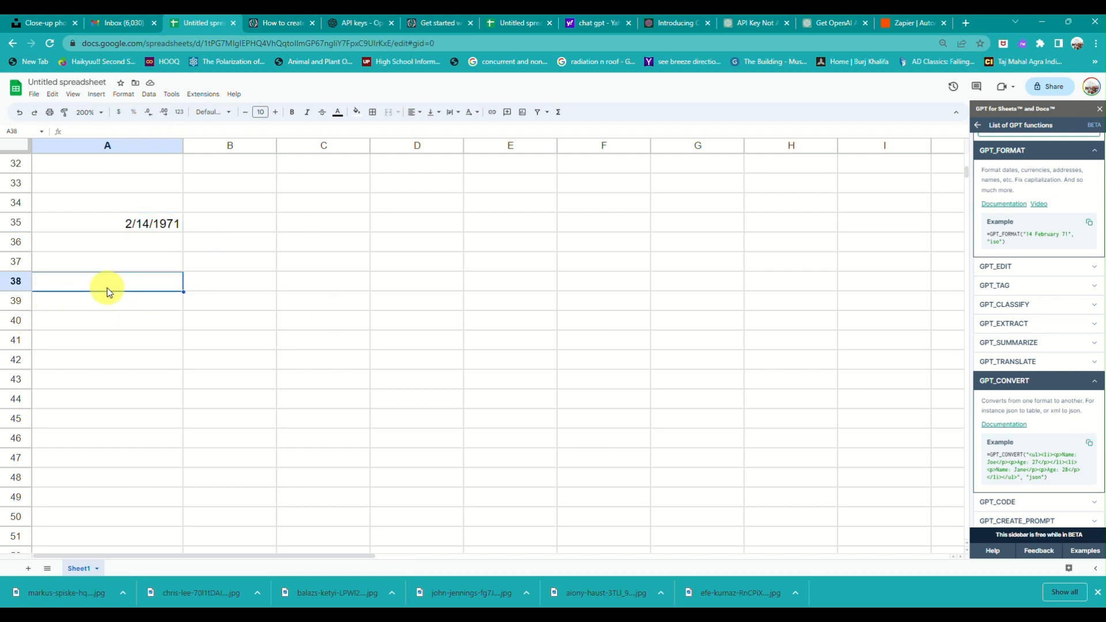
key("ctrl+v")
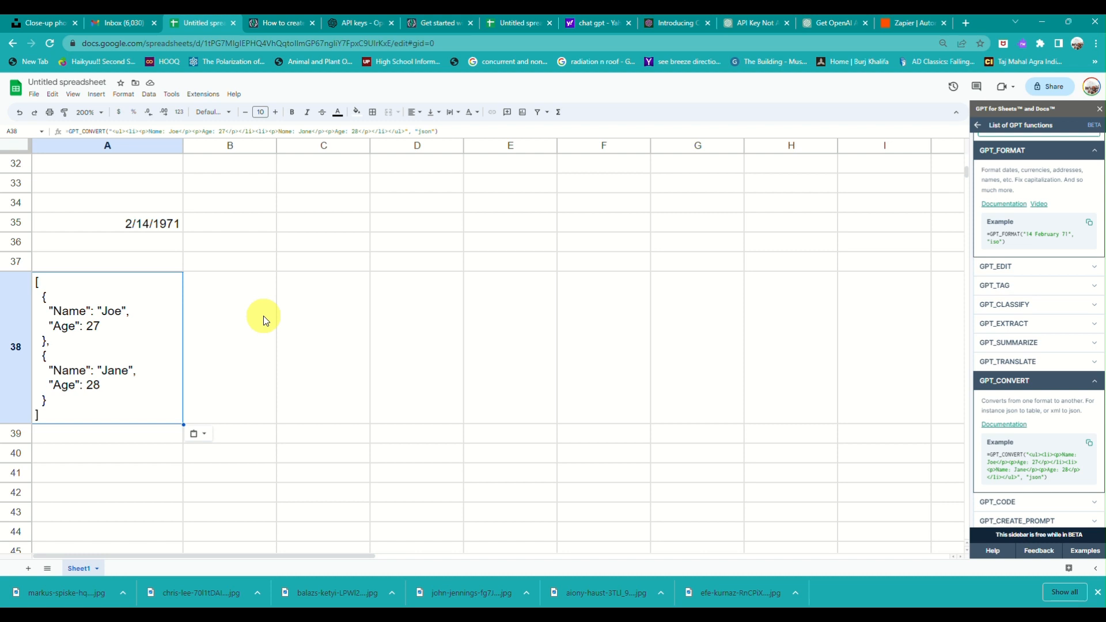
Expand the GPT_CREATE_PROMPT, GPT_SUMMARIZE and GPT_CLASSIFY entries in the GPT for Sheets sidebar.
left_click(1082, 522)
scroll(1059, 490, "down", 1)
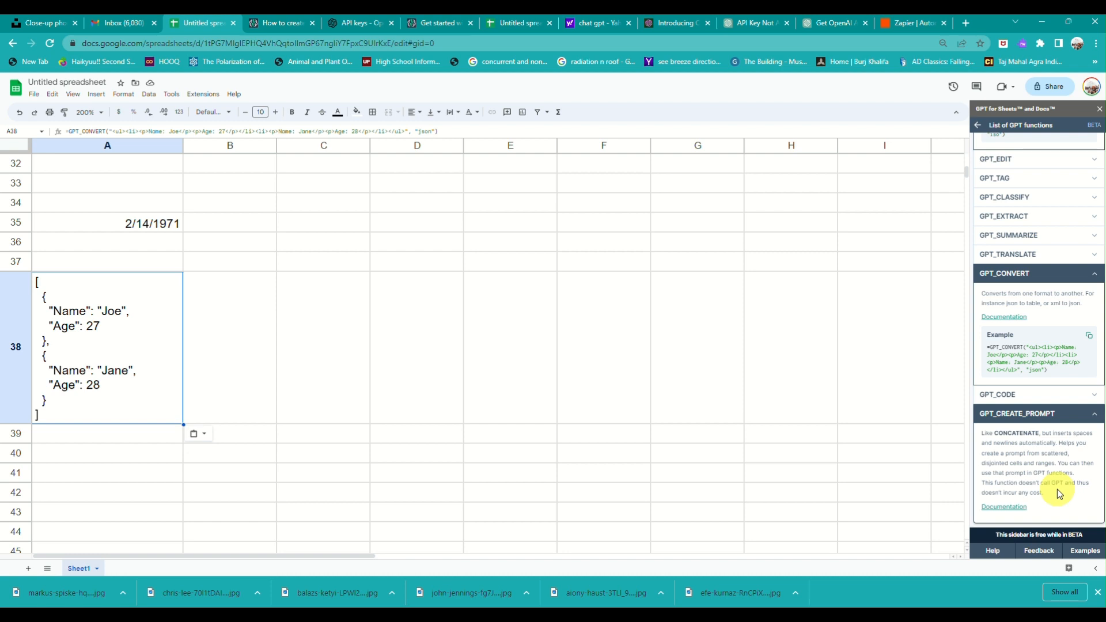
left_click(1059, 239)
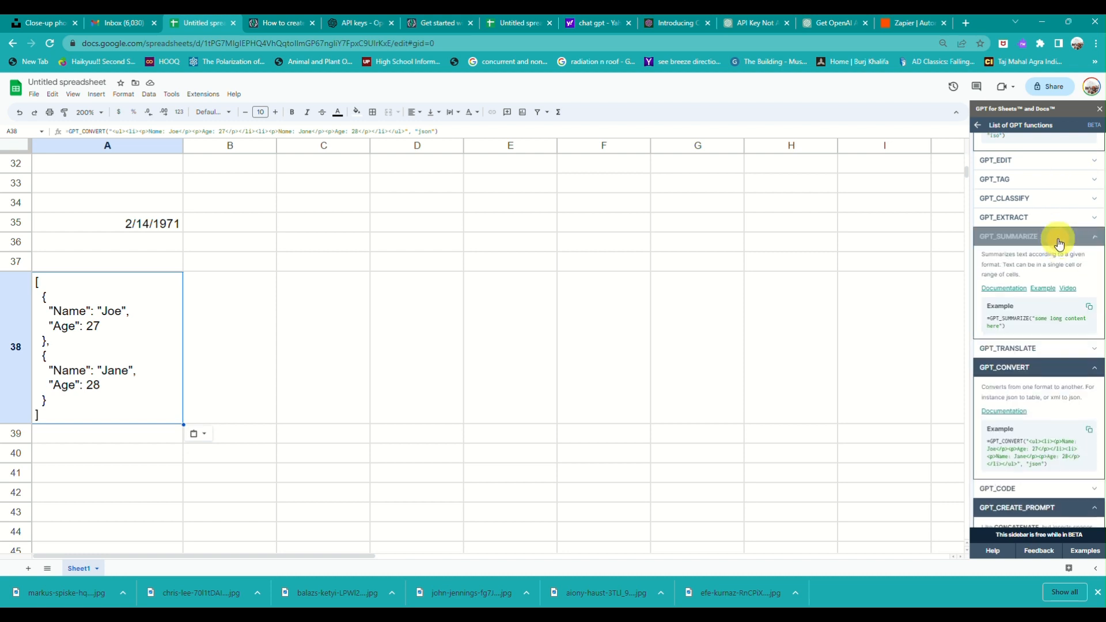
scroll(1059, 243, "up", 1)
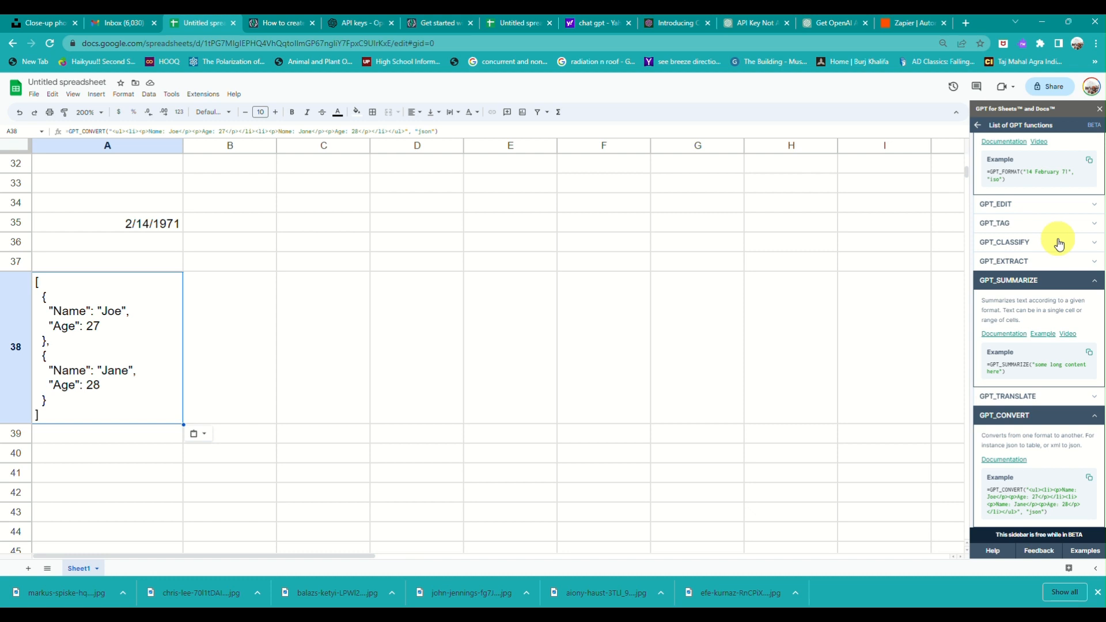
left_click(1060, 242)
scroll(1059, 243, "up", 1)
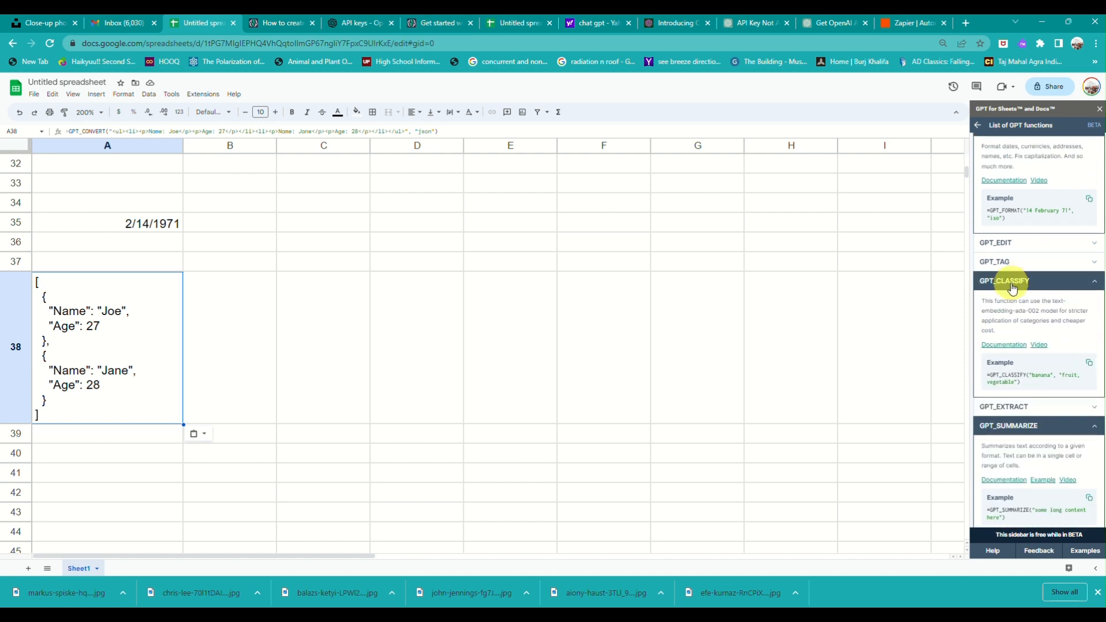
Paste the example =GPT_CLASSIFY("banana", "fruit, vegetable") into the empty cell below the JSON block.
left_click(1090, 363)
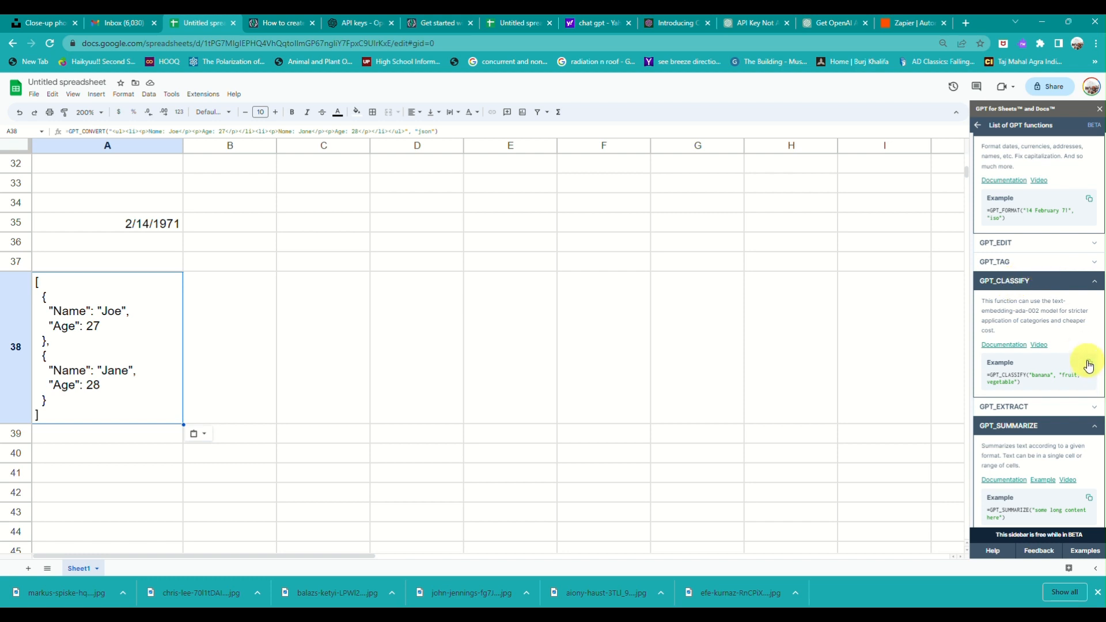
left_click(86, 455)
key("ctrl+v")
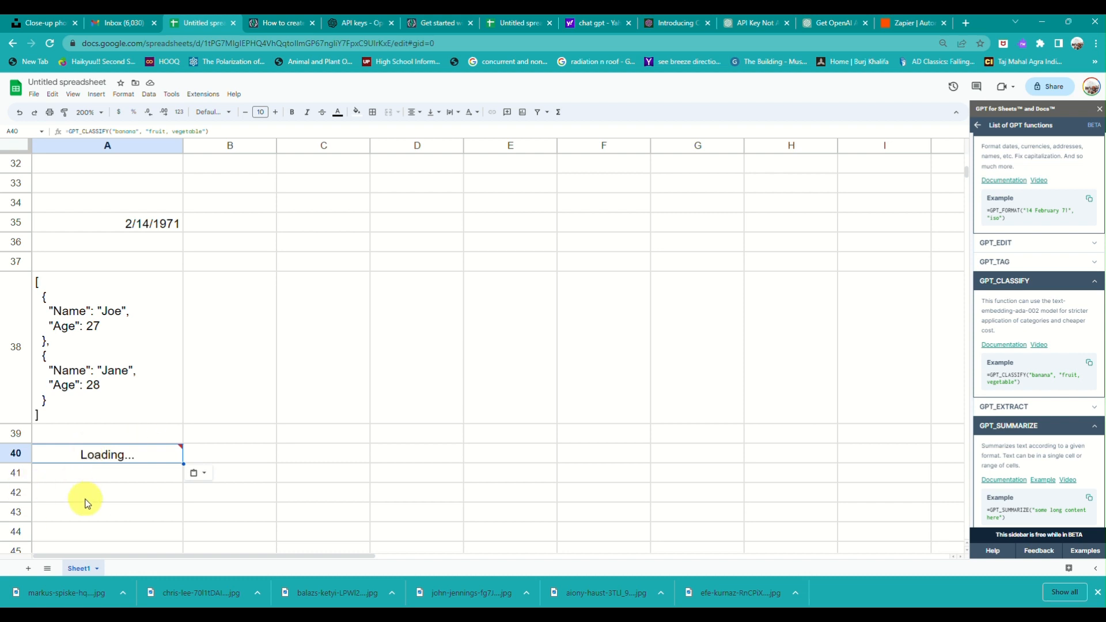
scroll(86, 505, "up", 2)
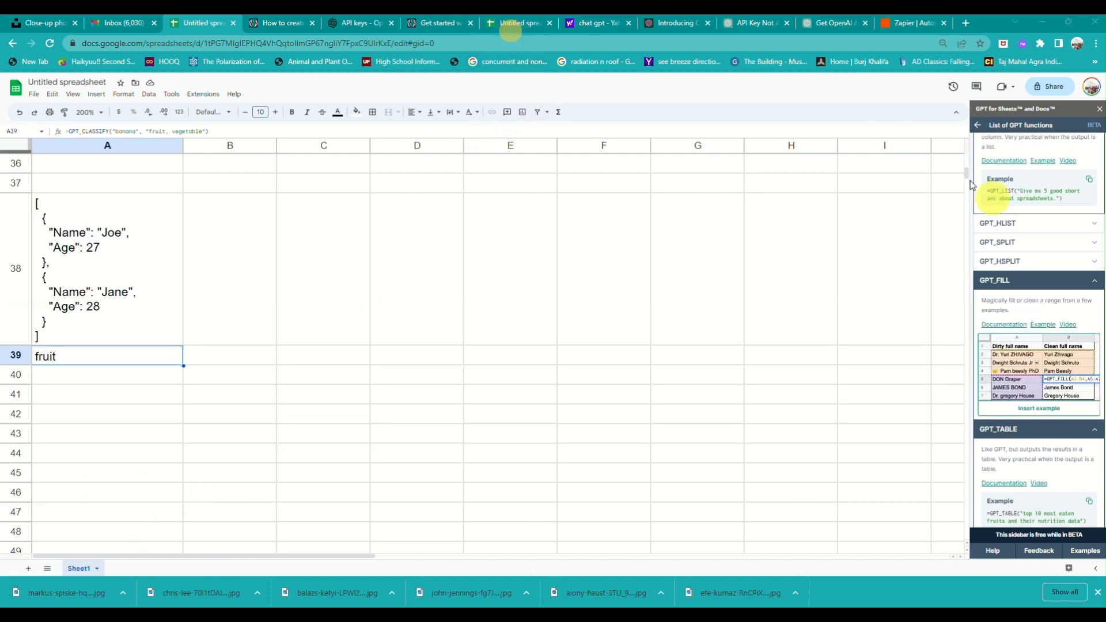
scroll(1102, 300, "up", 5)
scroll(1102, 301, "up", 1)
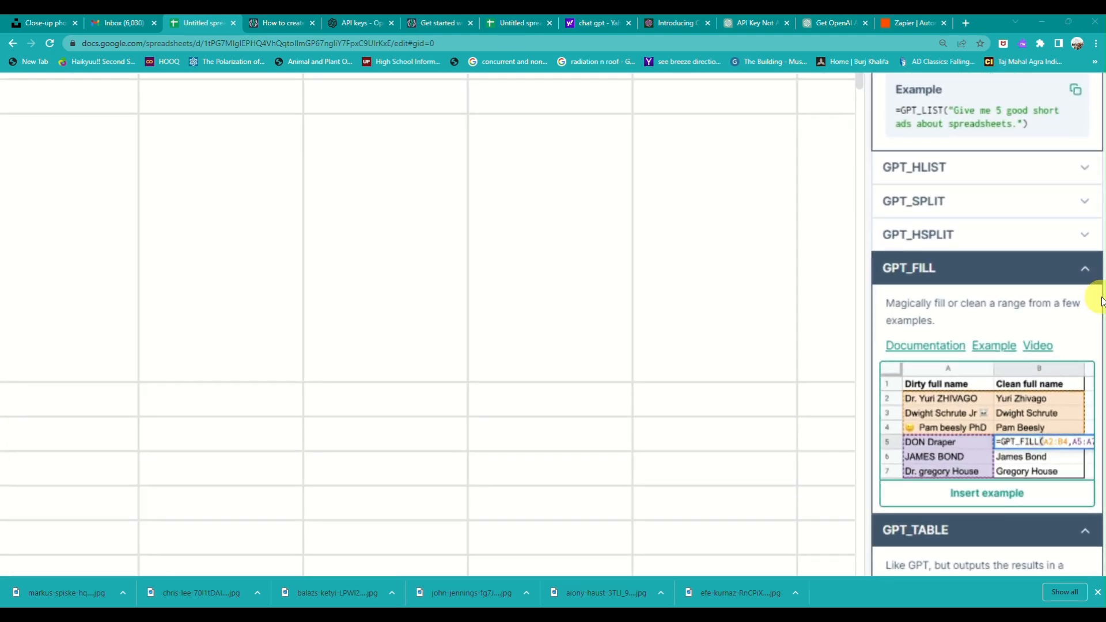